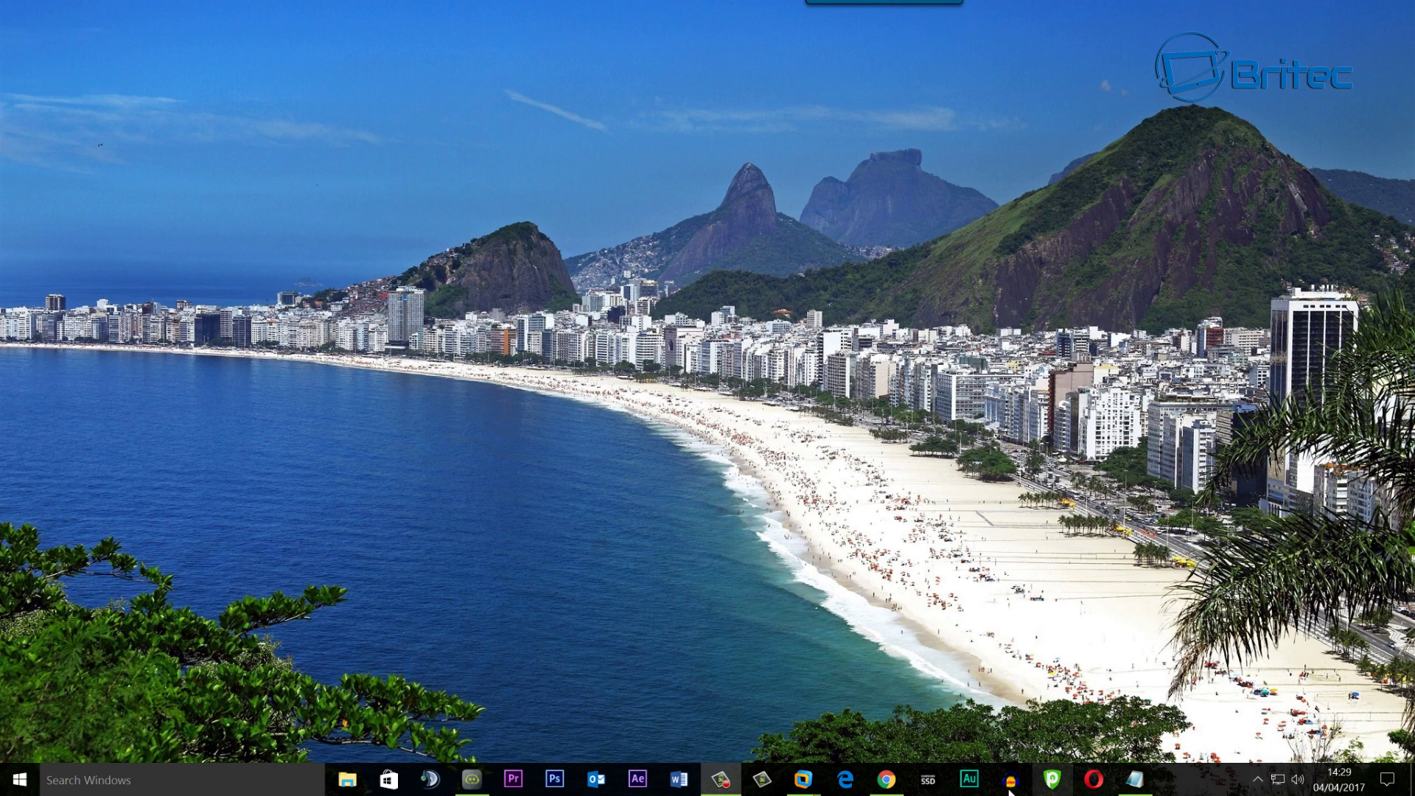
- Open Control Panel, then Taskbar and Navigation settings, scrolled down to the Notification area section
{"action": "right_click", "coordinate": [19, 785]}
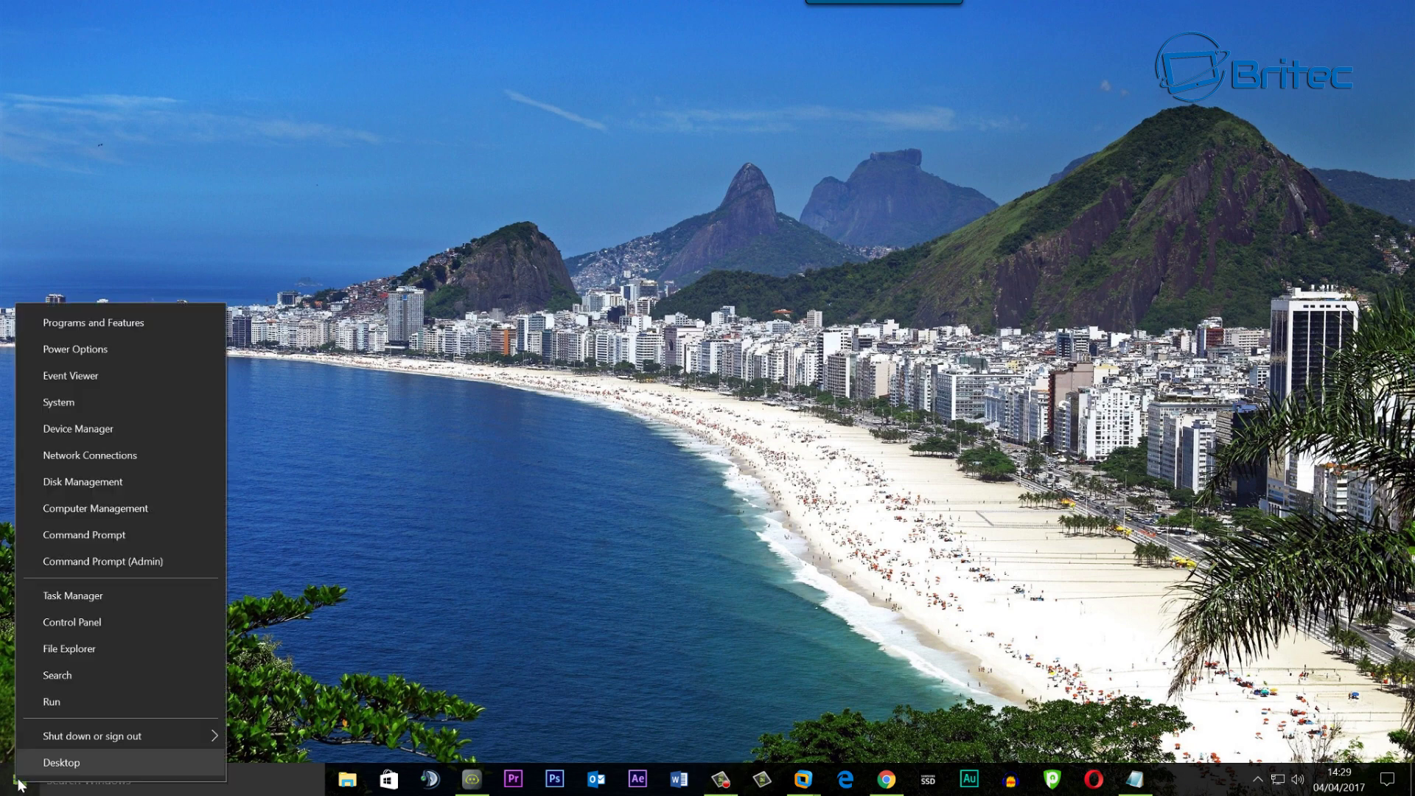
{"action": "left_click", "coordinate": [104, 623]}
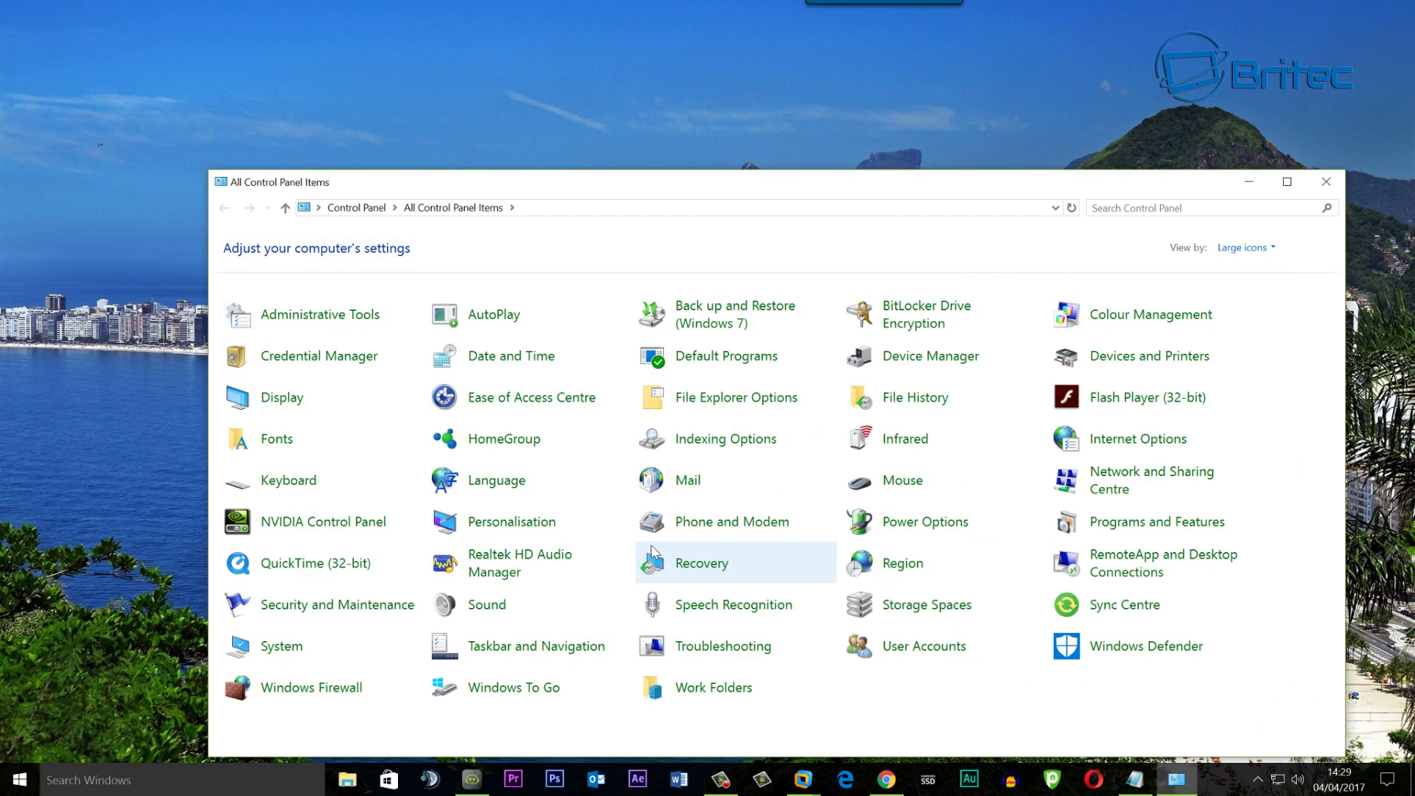
{"action": "left_click_drag", "start_coordinate": [806, 190], "coordinate": [783, 97]}
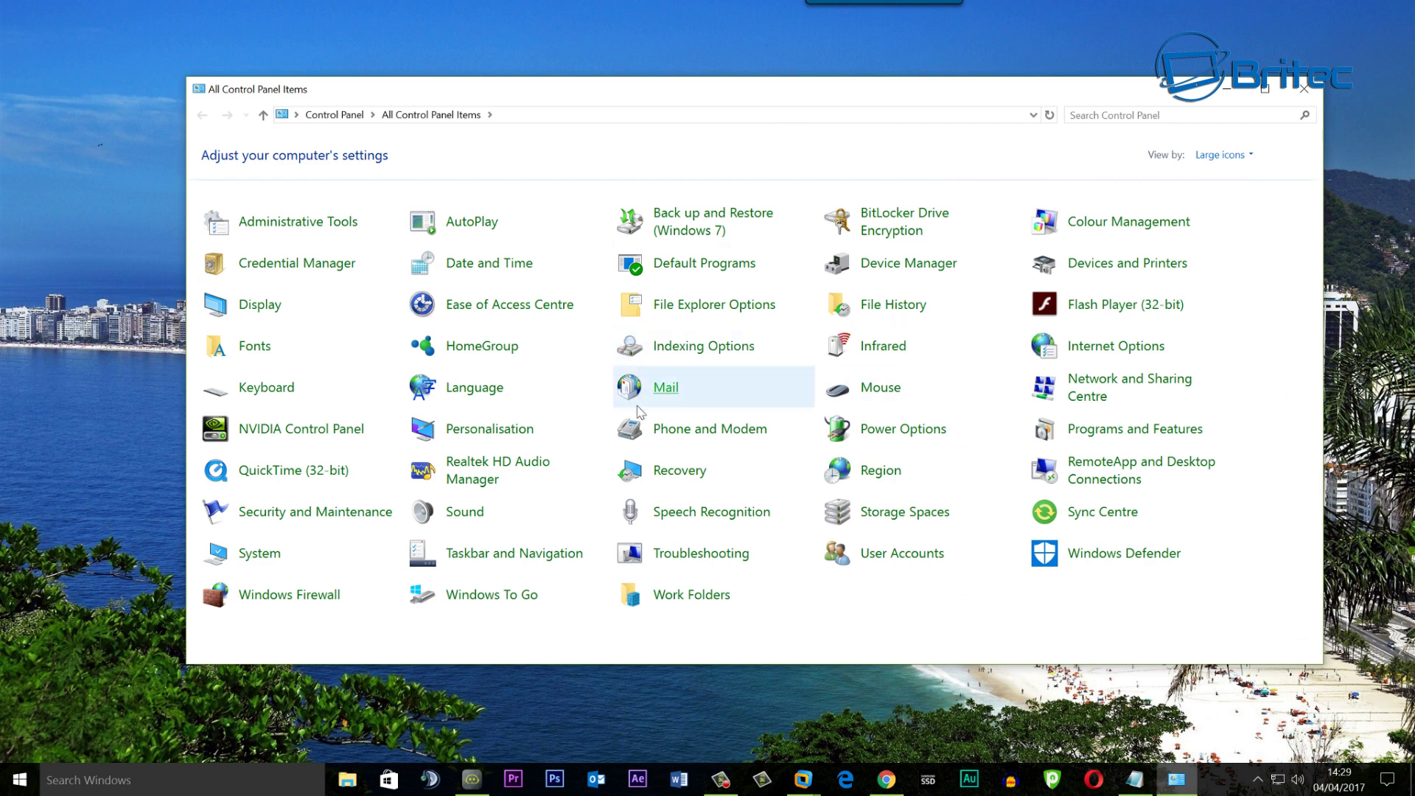
{"action": "left_click", "coordinate": [528, 560]}
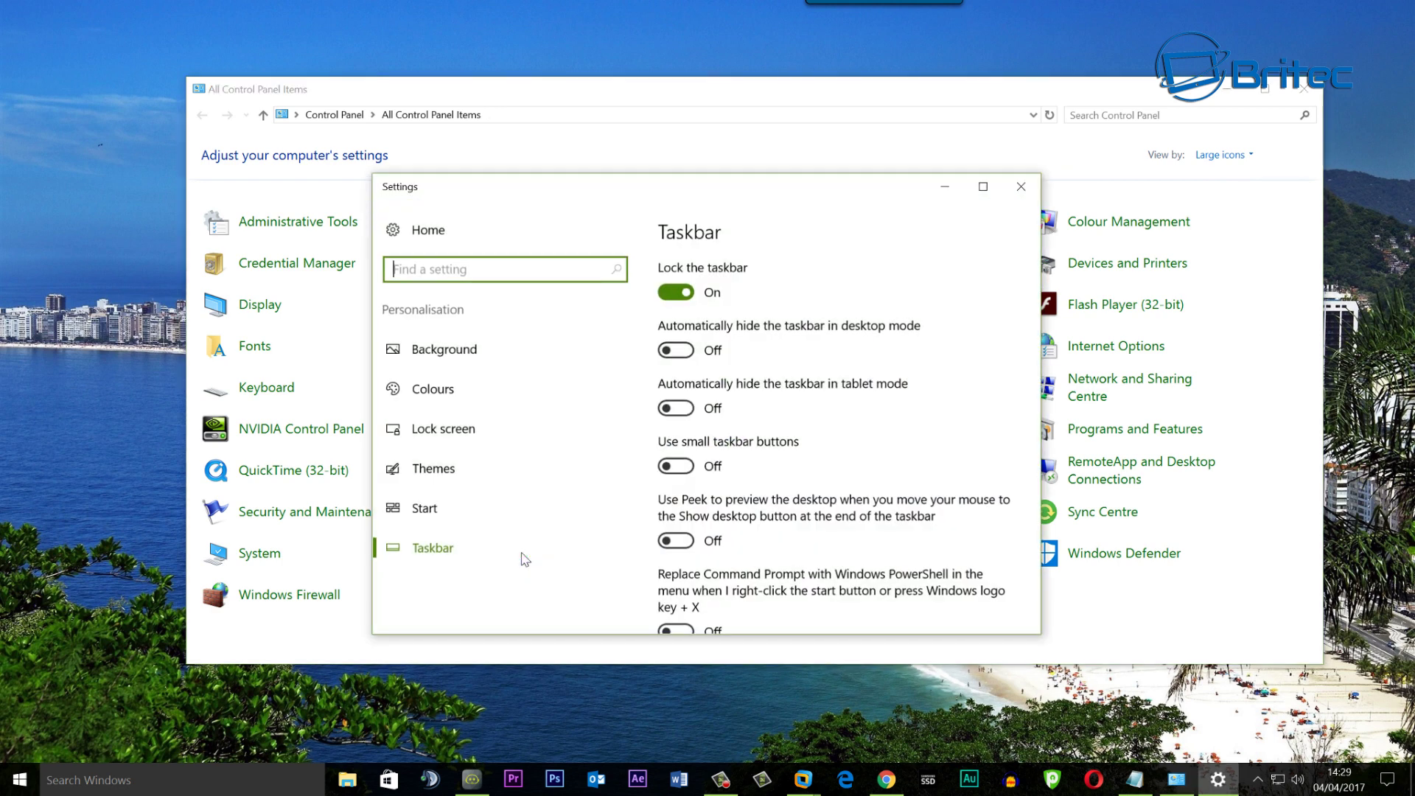
{"action": "scroll", "coordinate": [696, 399], "scroll_direction": "down", "scroll_amount": 4}
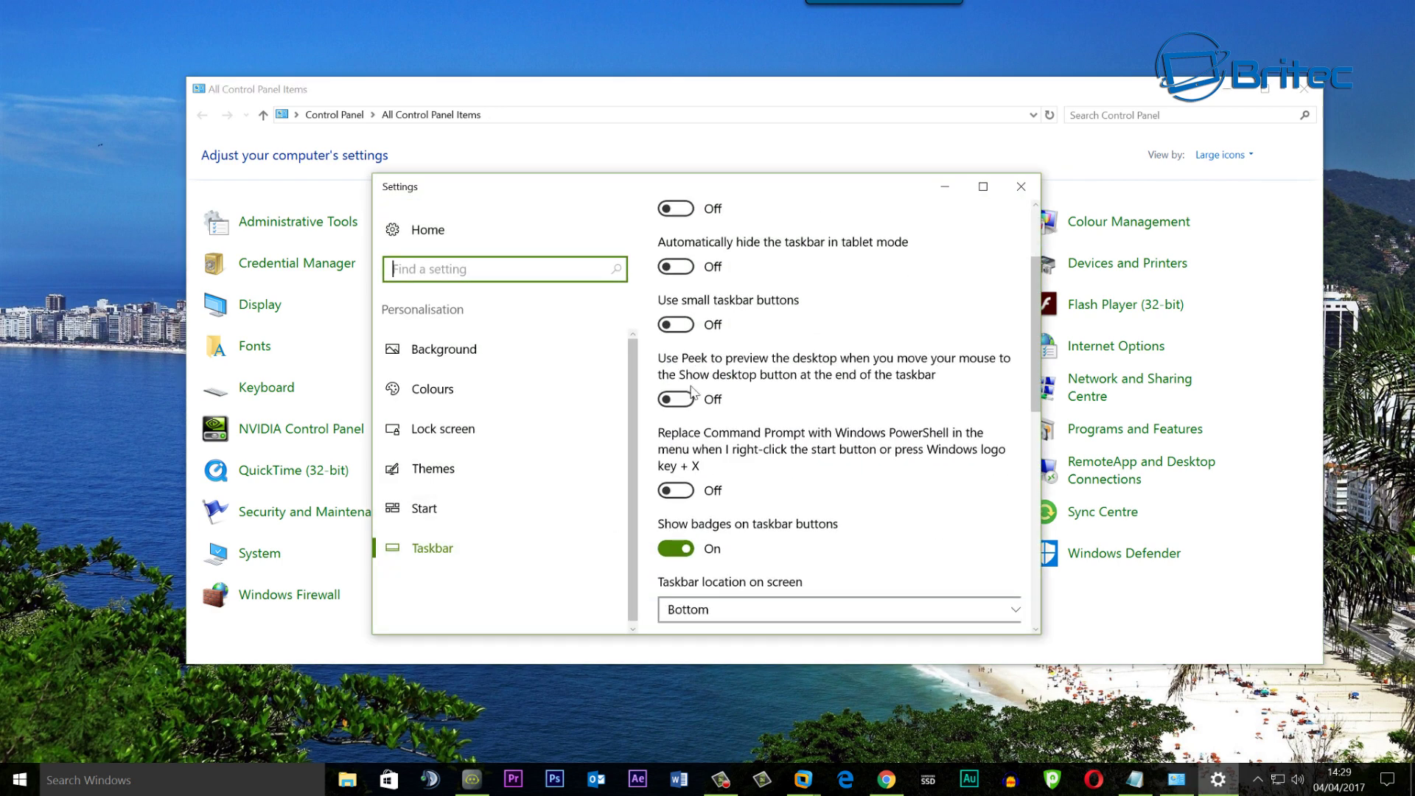
{"action": "scroll", "coordinate": [696, 399], "scroll_direction": "down", "scroll_amount": 4}
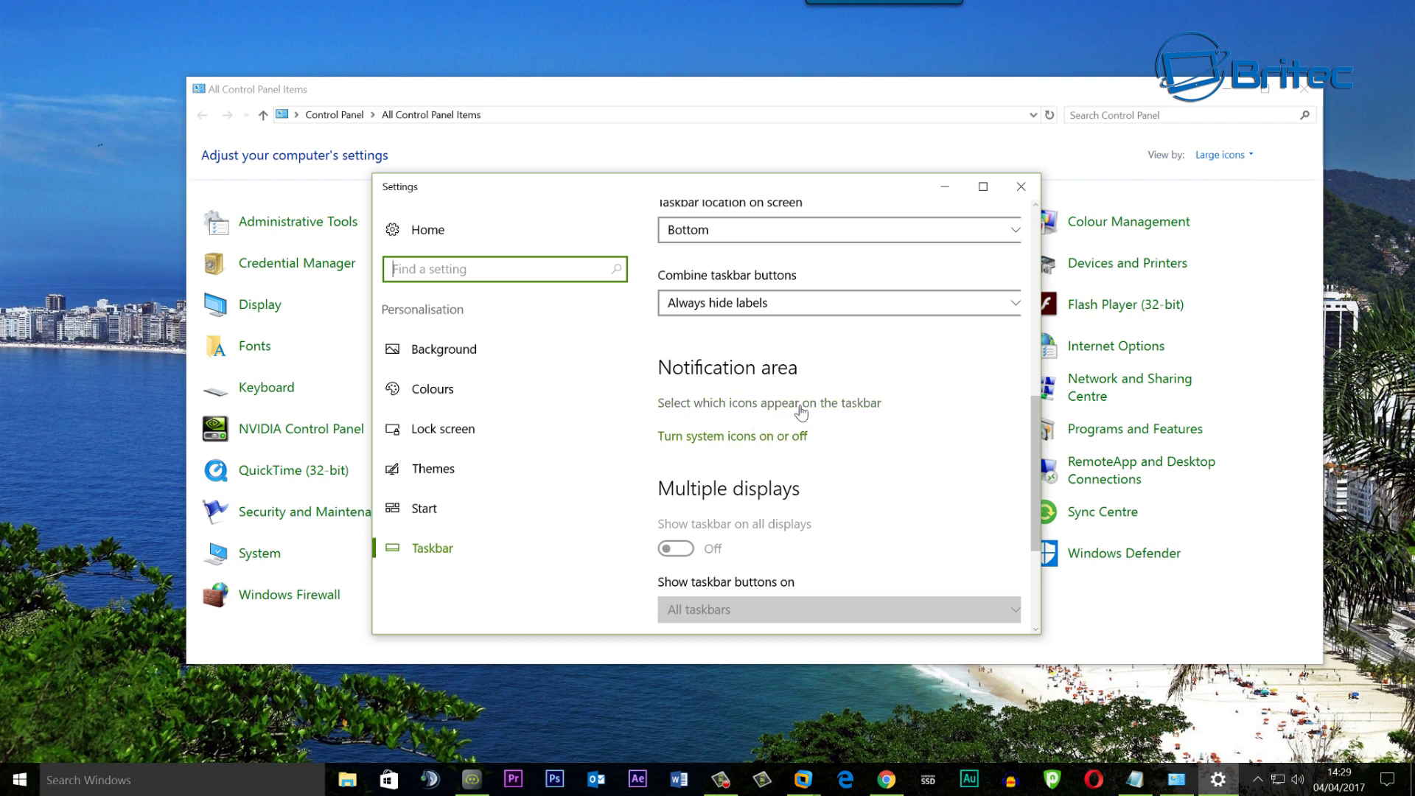
- Switch on the Safely Remove Hardware (Windows Explorer) and Windows host process (Rundll32) taskbar icons
{"action": "left_click", "coordinate": [860, 405]}
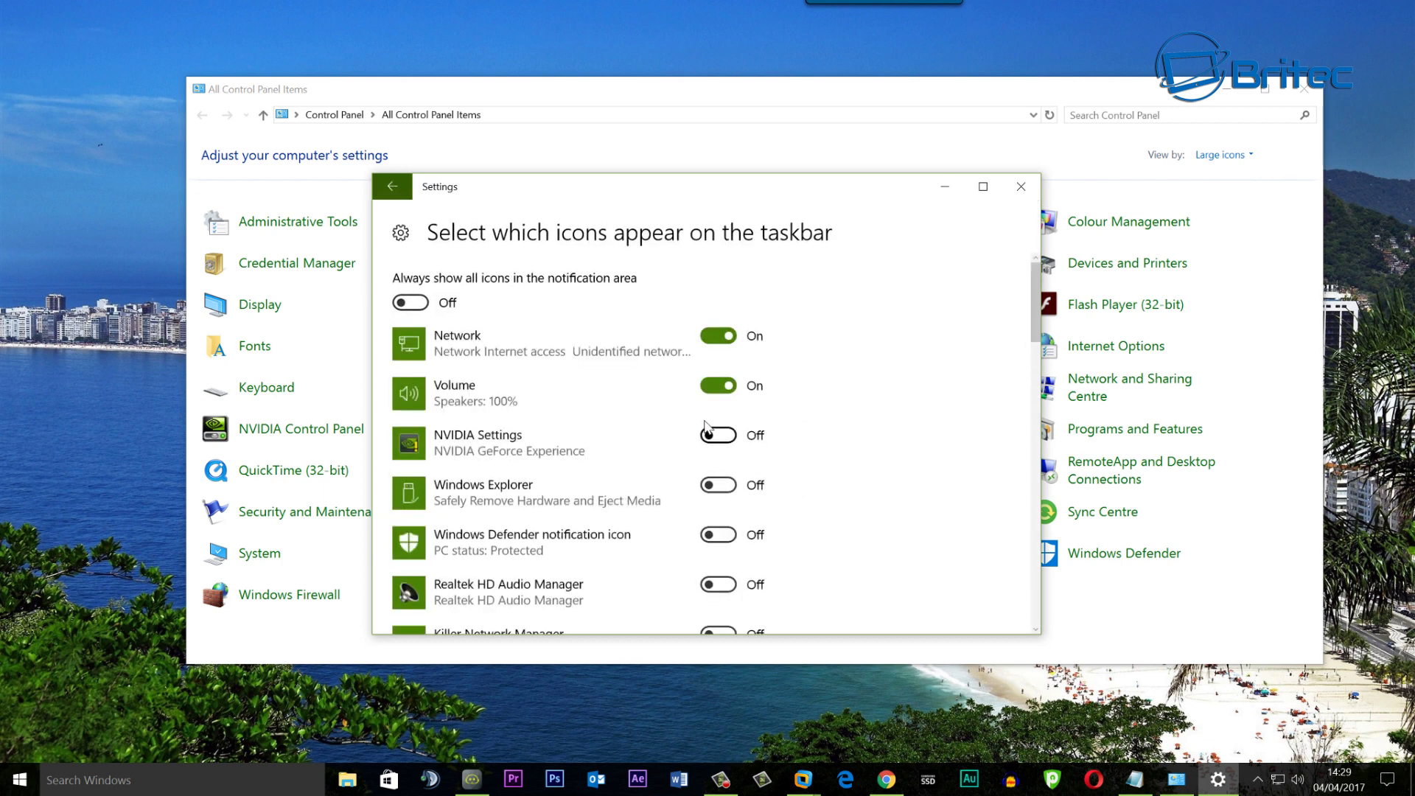
{"action": "scroll", "coordinate": [699, 397], "scroll_direction": "down", "scroll_amount": 1}
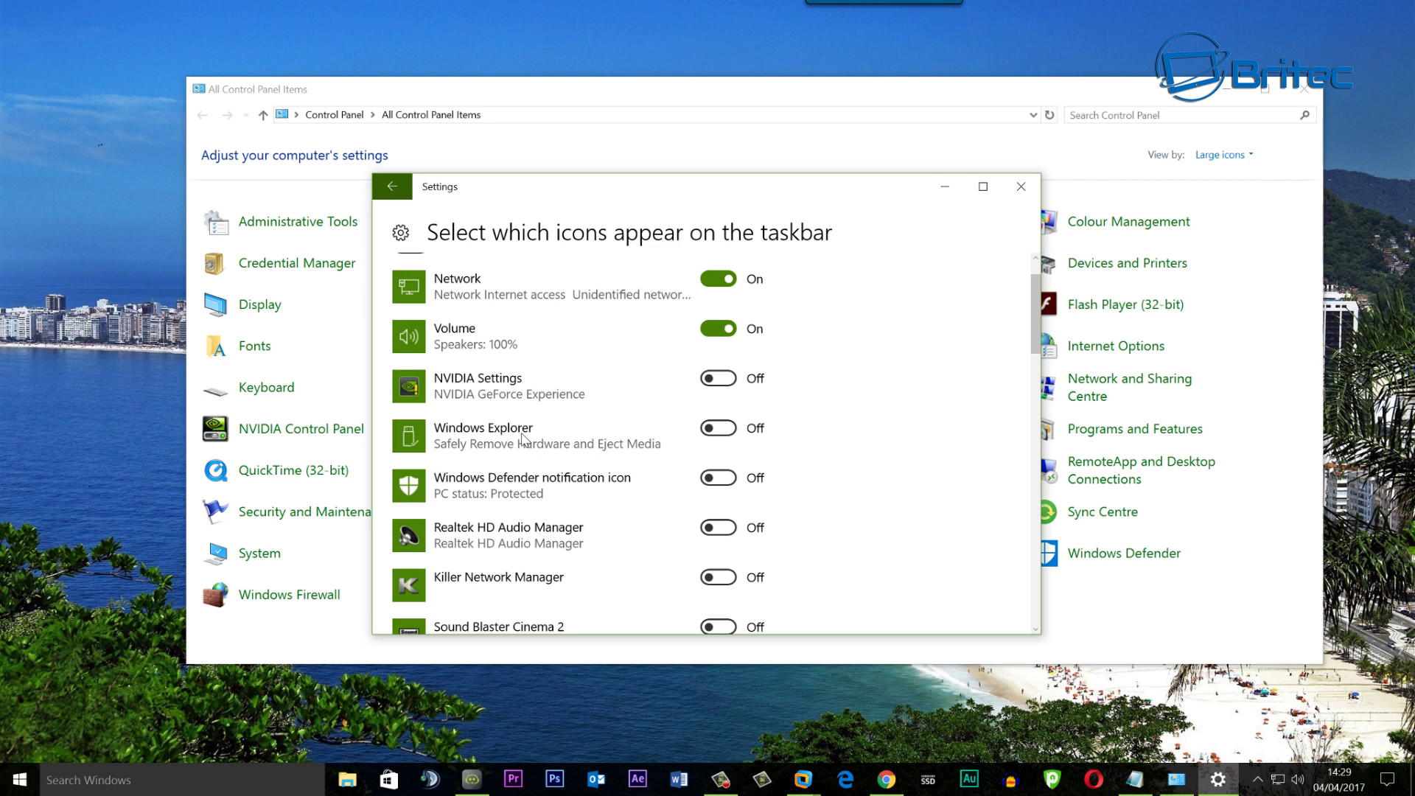
{"action": "left_click", "coordinate": [726, 435]}
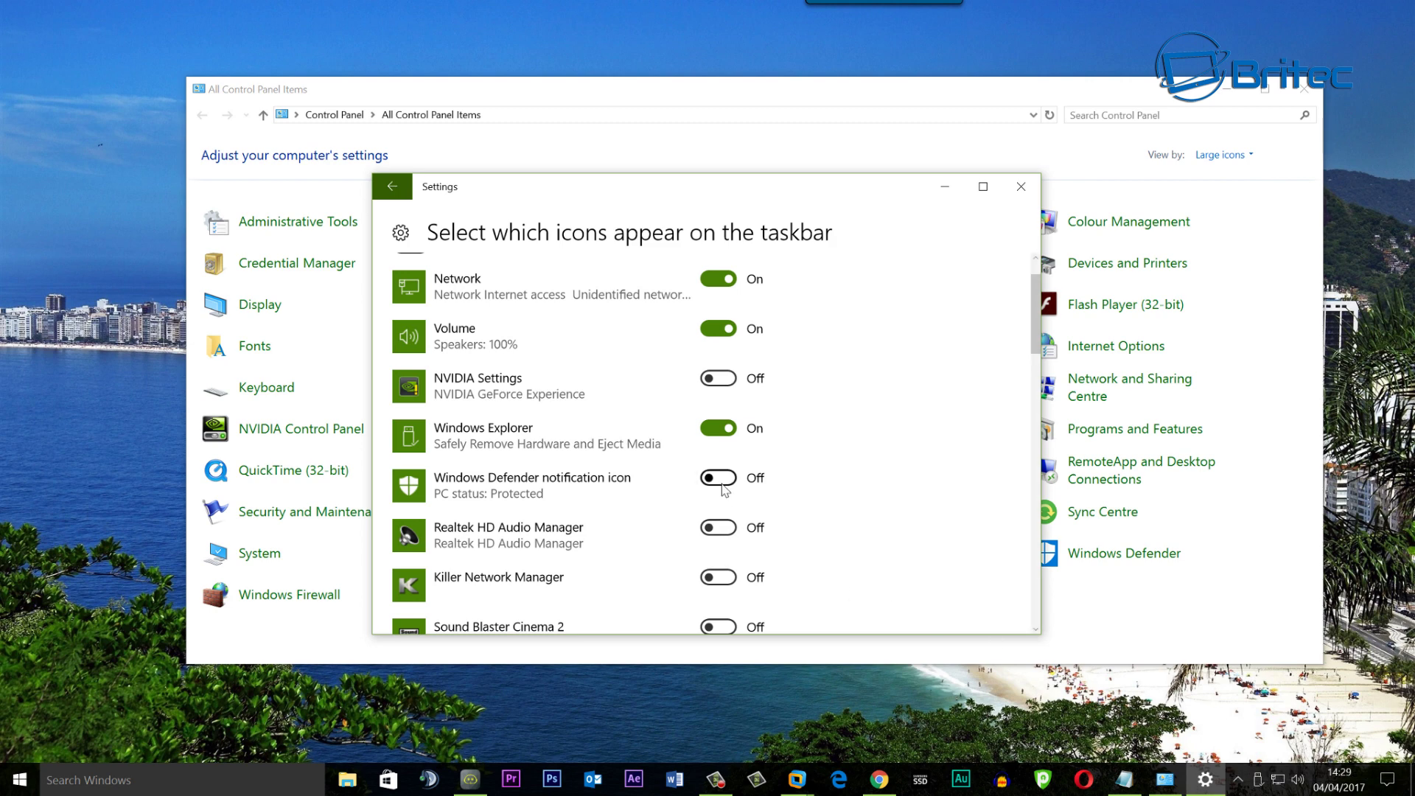
{"action": "scroll", "coordinate": [722, 485], "scroll_direction": "down", "scroll_amount": 5}
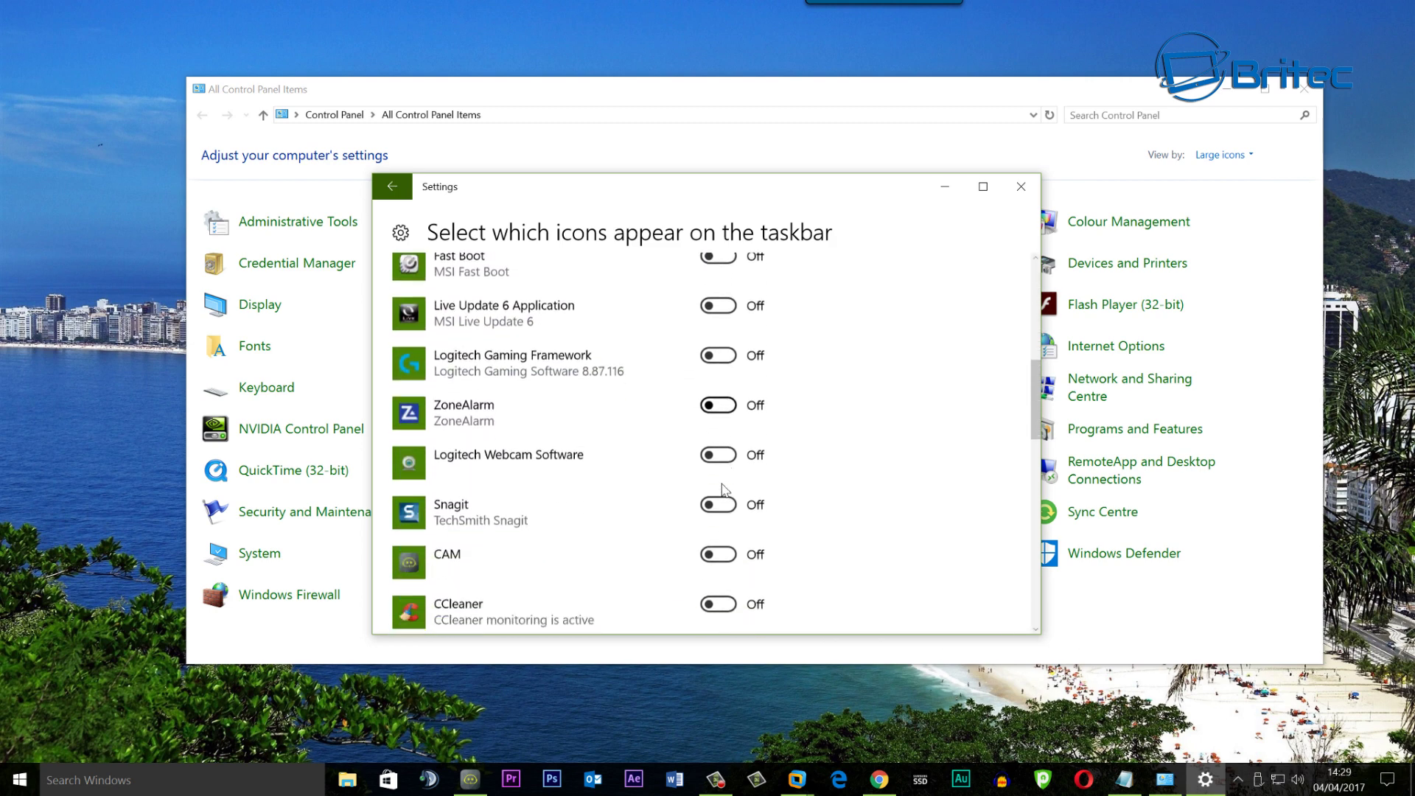
{"action": "scroll", "coordinate": [723, 489], "scroll_direction": "down", "scroll_amount": 6}
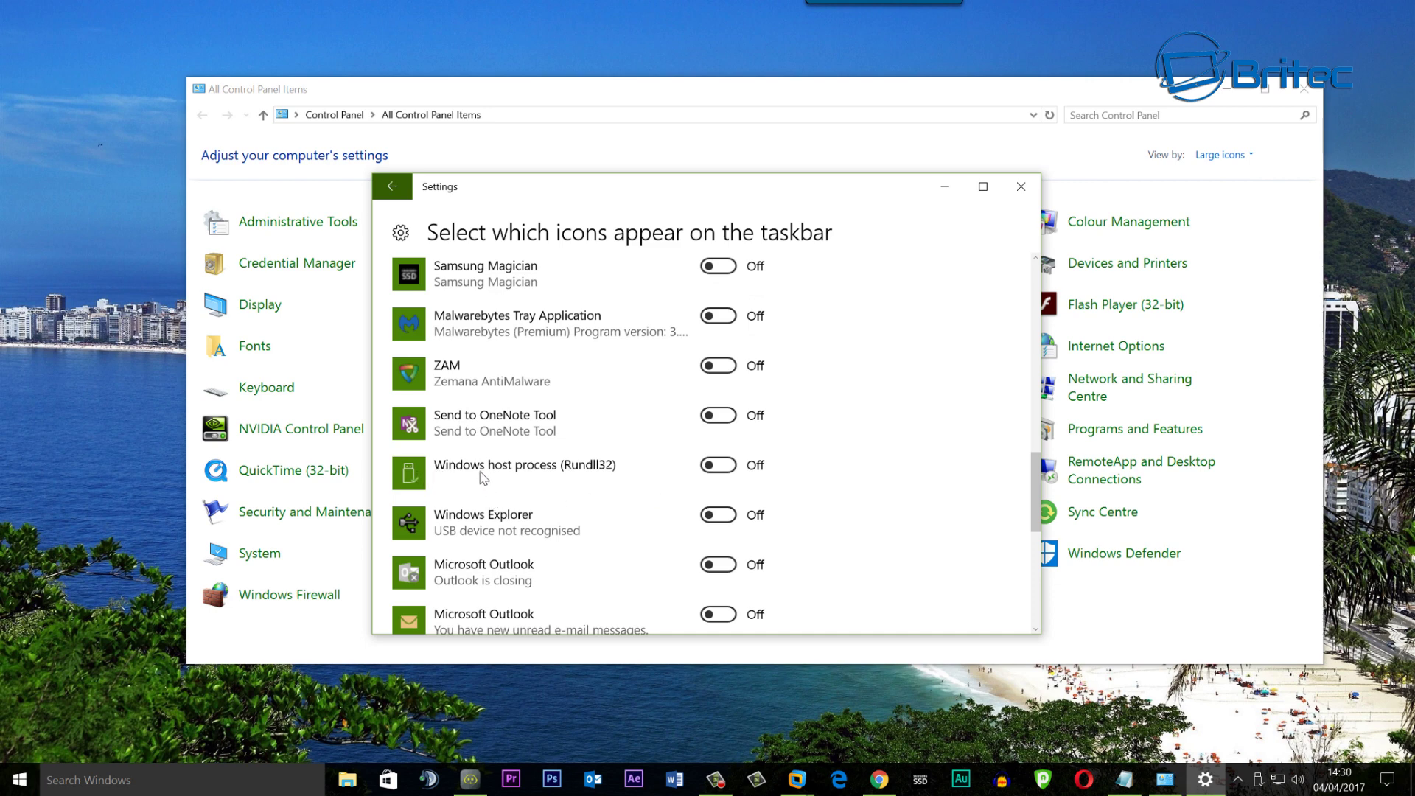
{"action": "left_click", "coordinate": [728, 470]}
- Check the hidden tray icons overflow, then return focus to the Settings window
{"action": "left_click", "coordinate": [1241, 783]}
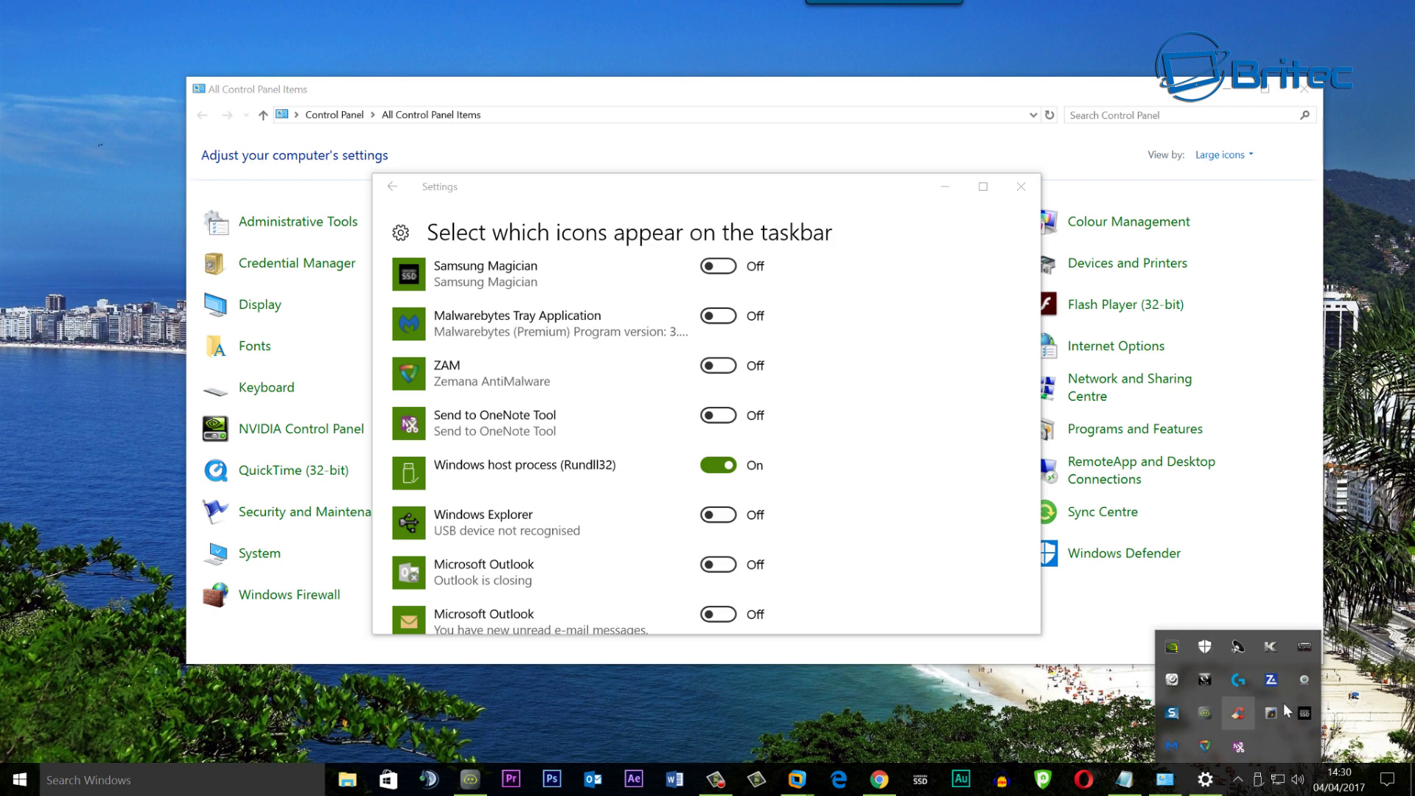
{"action": "left_click", "coordinate": [1206, 647]}
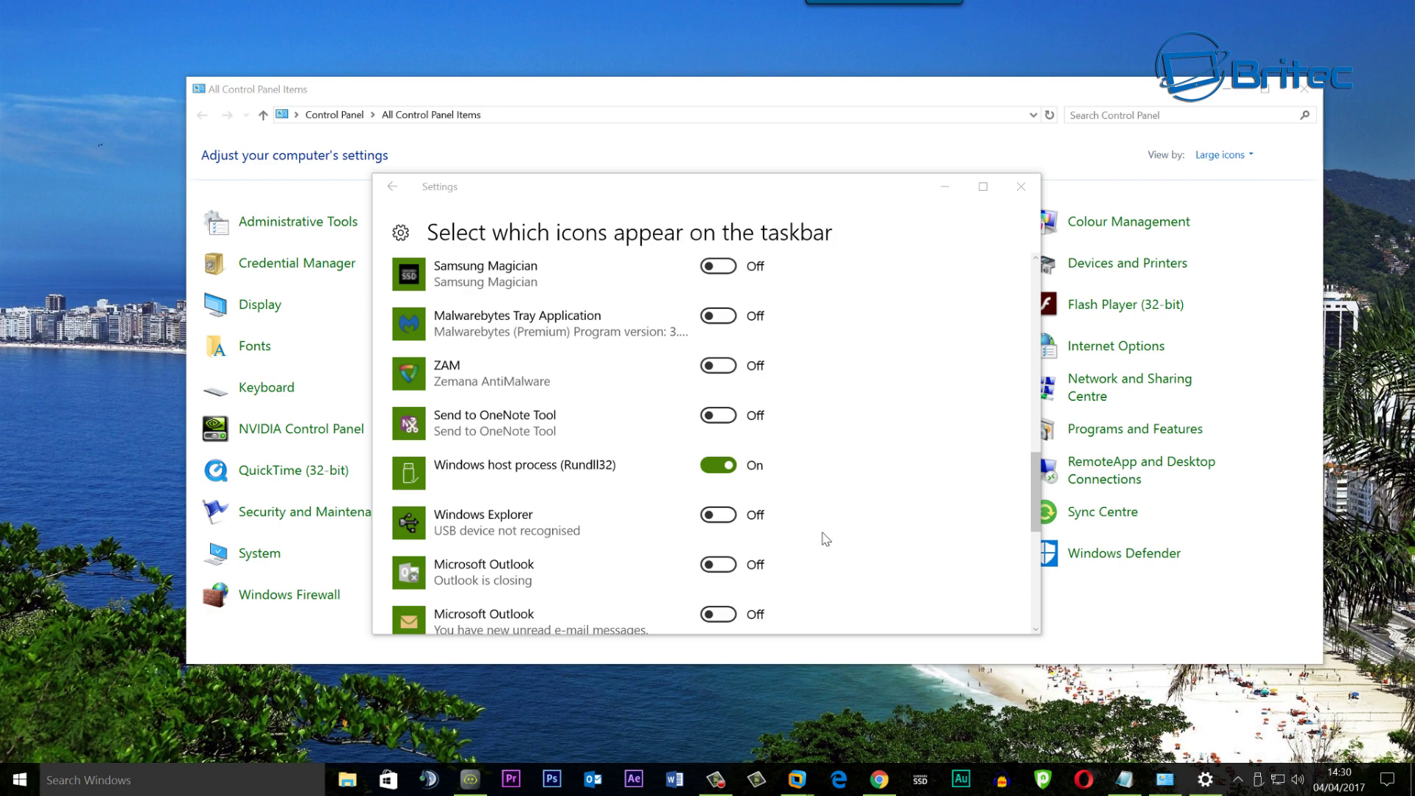
{"action": "left_click", "coordinate": [1021, 191]}
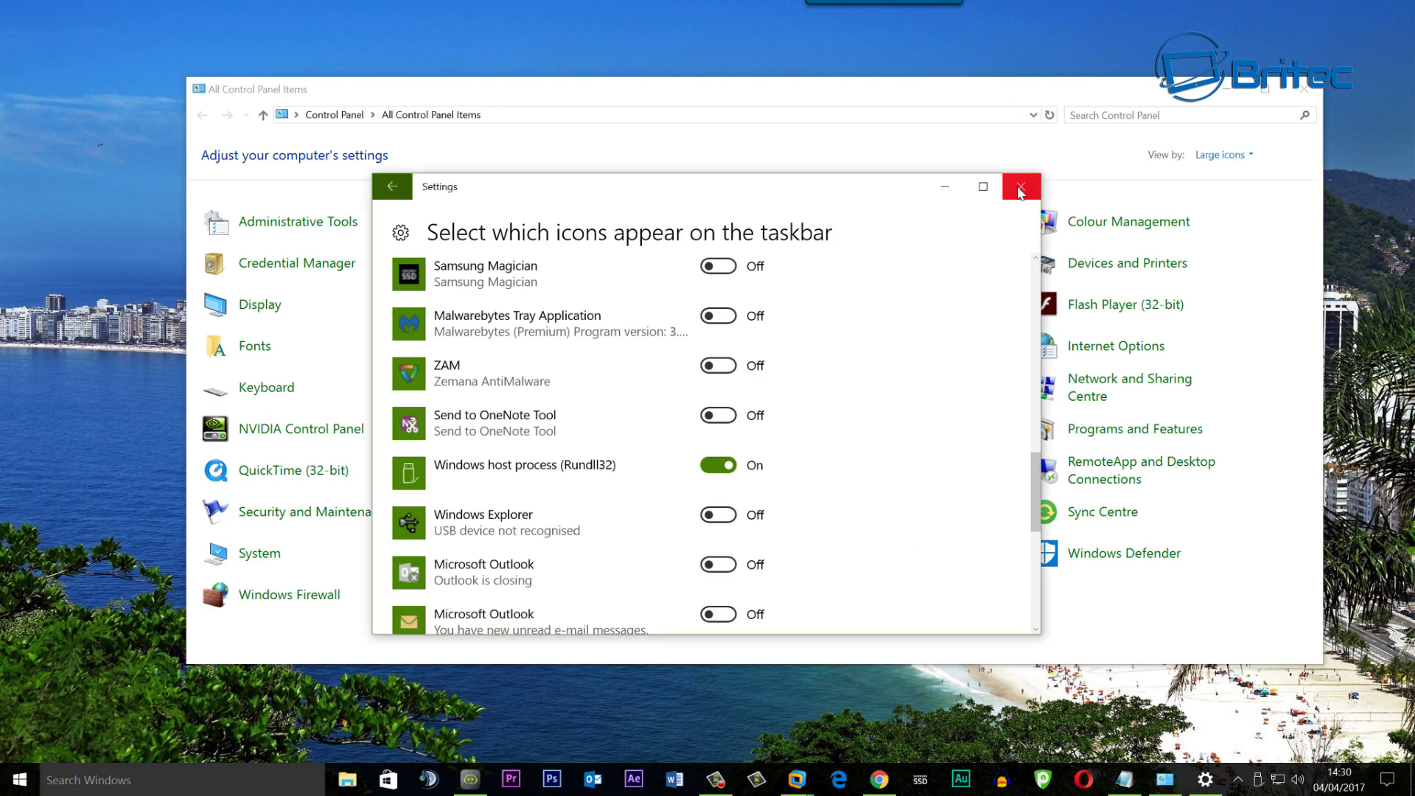
- Close Settings, open Device Manager, expand Disk drives and select the Kingston DataTraveler 2.0
{"action": "left_click", "coordinate": [1304, 89]}
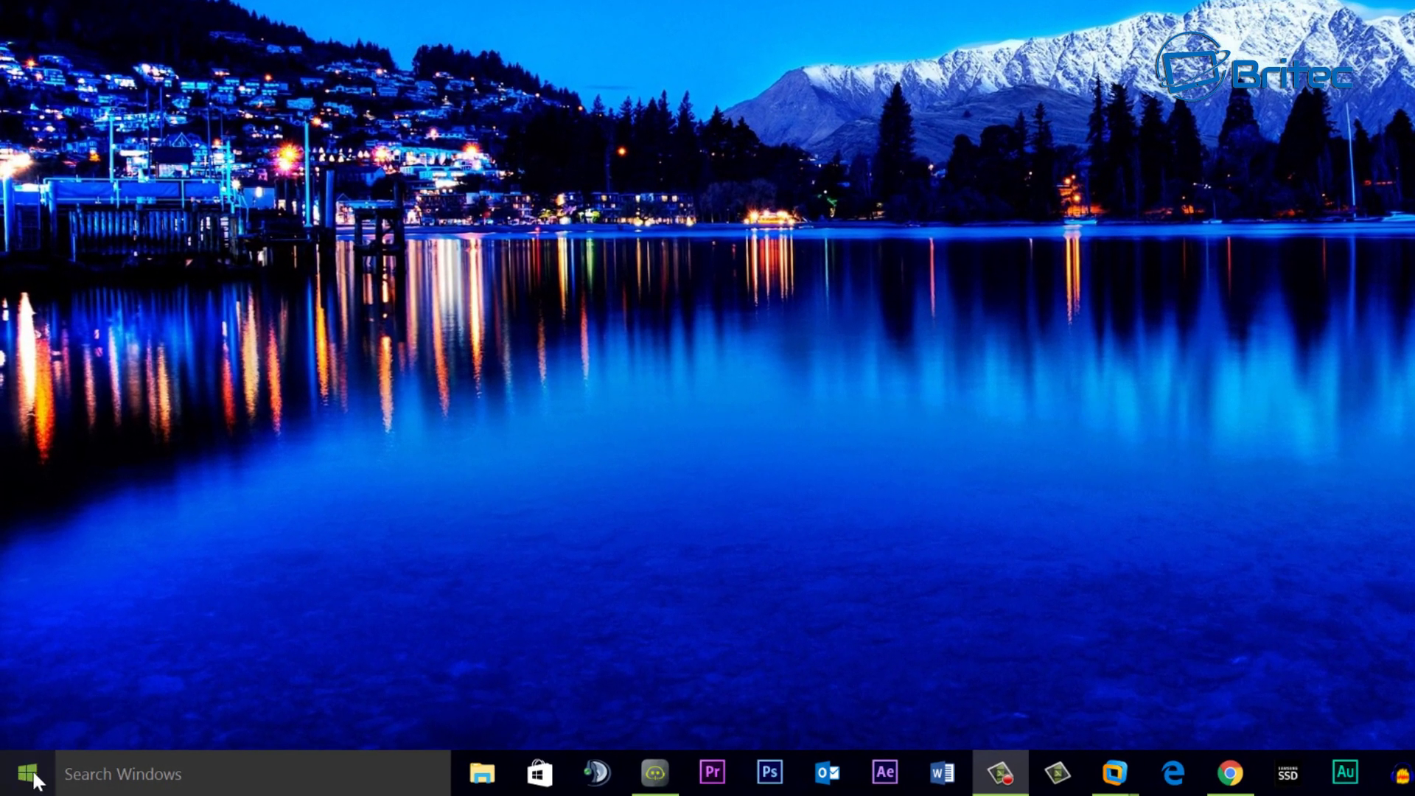
{"action": "right_click", "coordinate": [26, 773]}
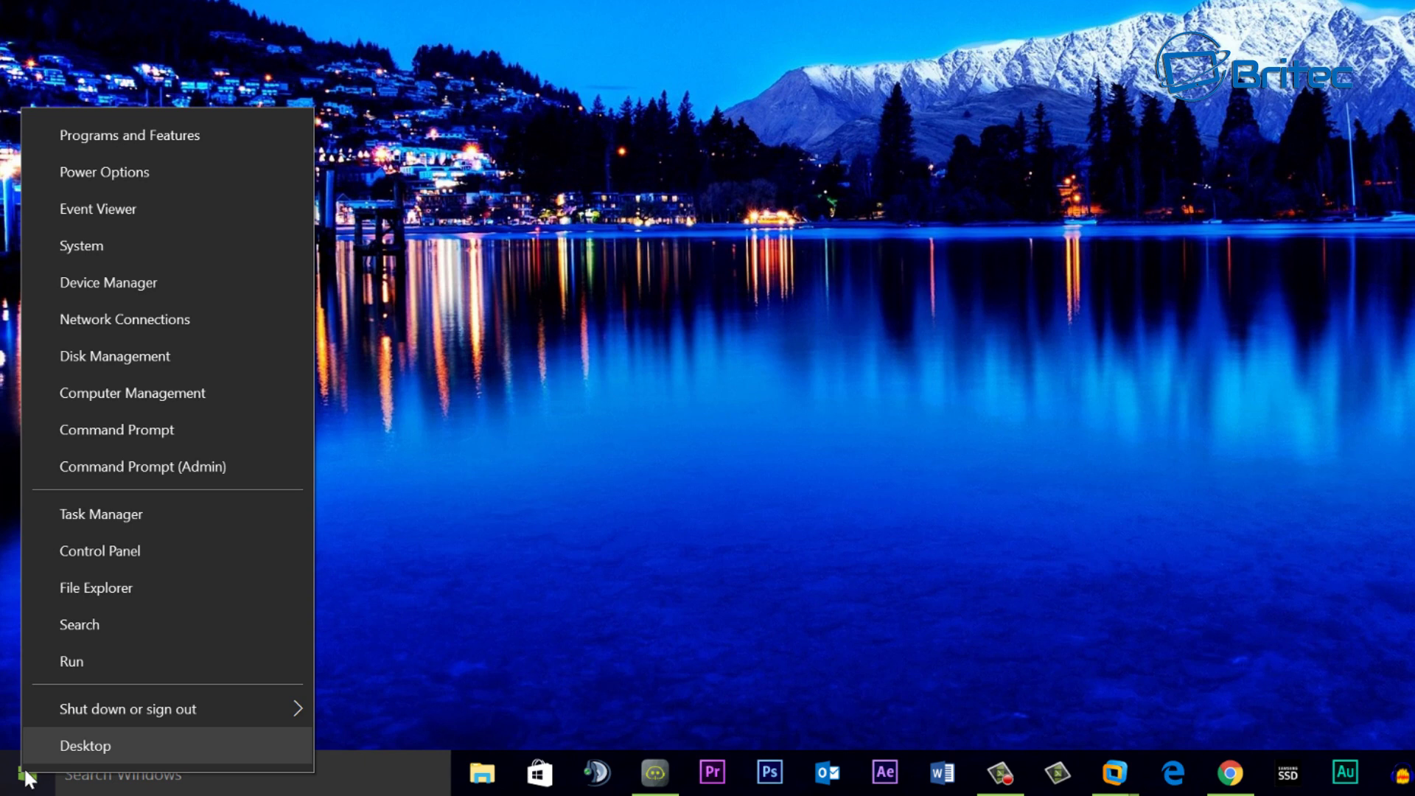
{"action": "left_click", "coordinate": [124, 285]}
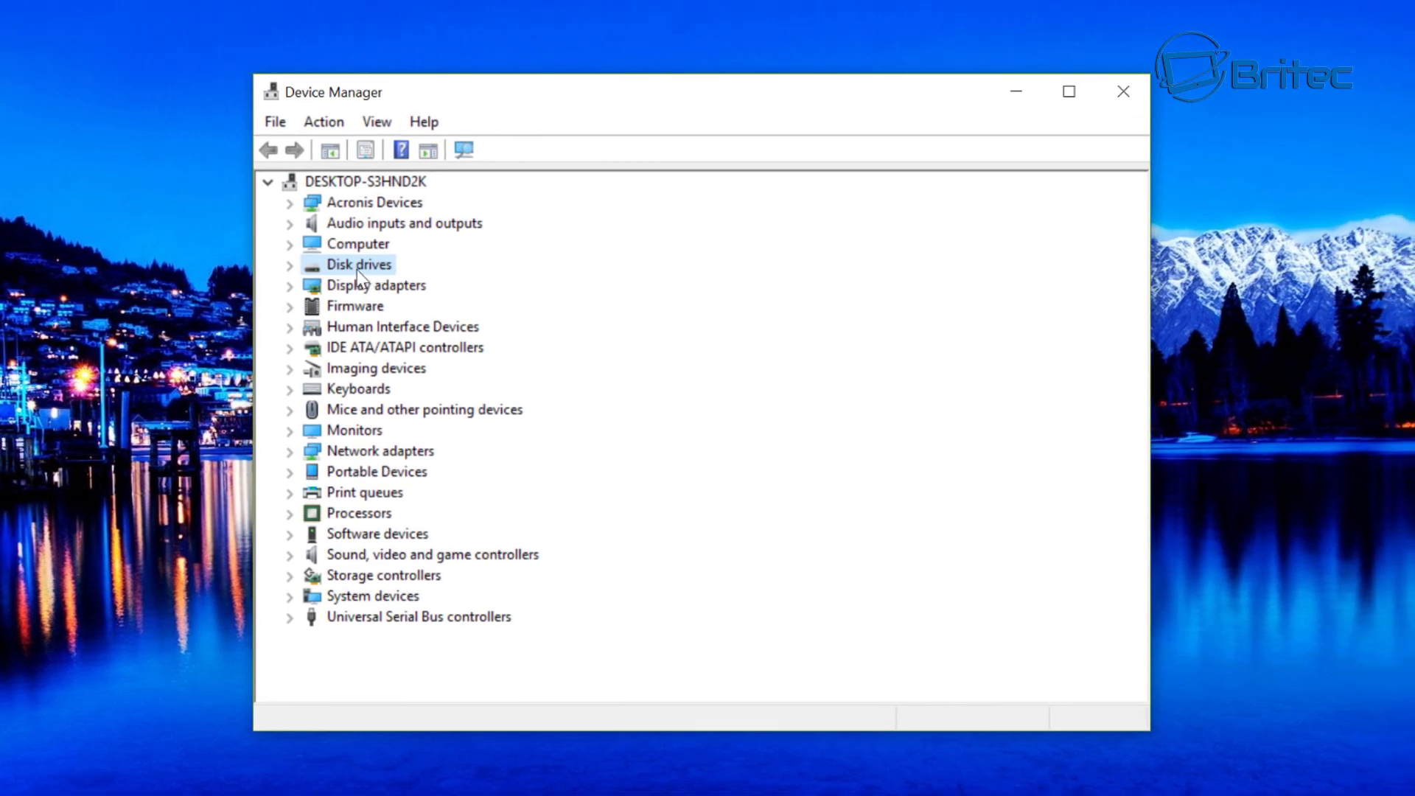
{"action": "left_click", "coordinate": [290, 266]}
{"action": "left_click", "coordinate": [423, 289]}
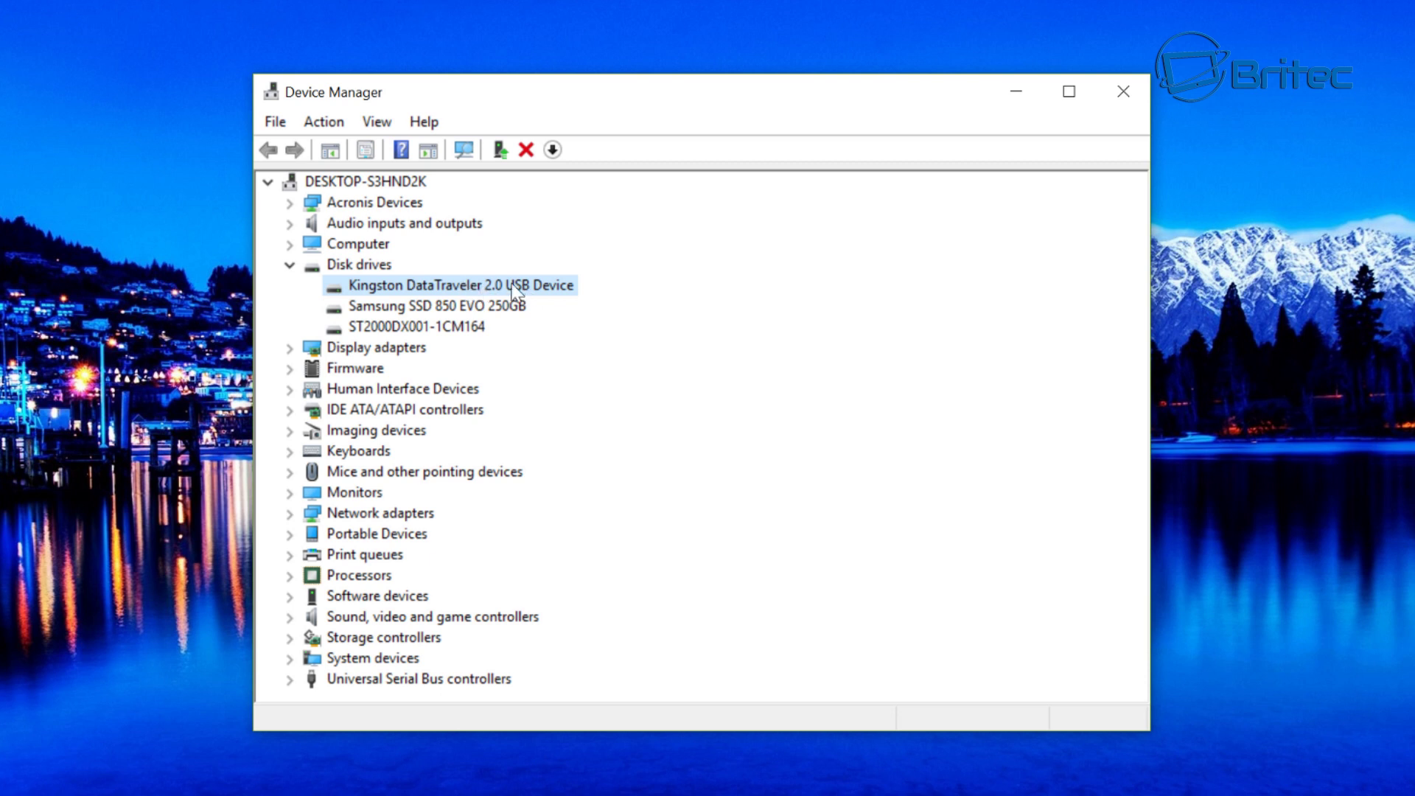
- Set the Kingston DataTraveler 2.0 removal policy to Better performance in its Properties and confirm
{"action": "right_click", "coordinate": [538, 293]}
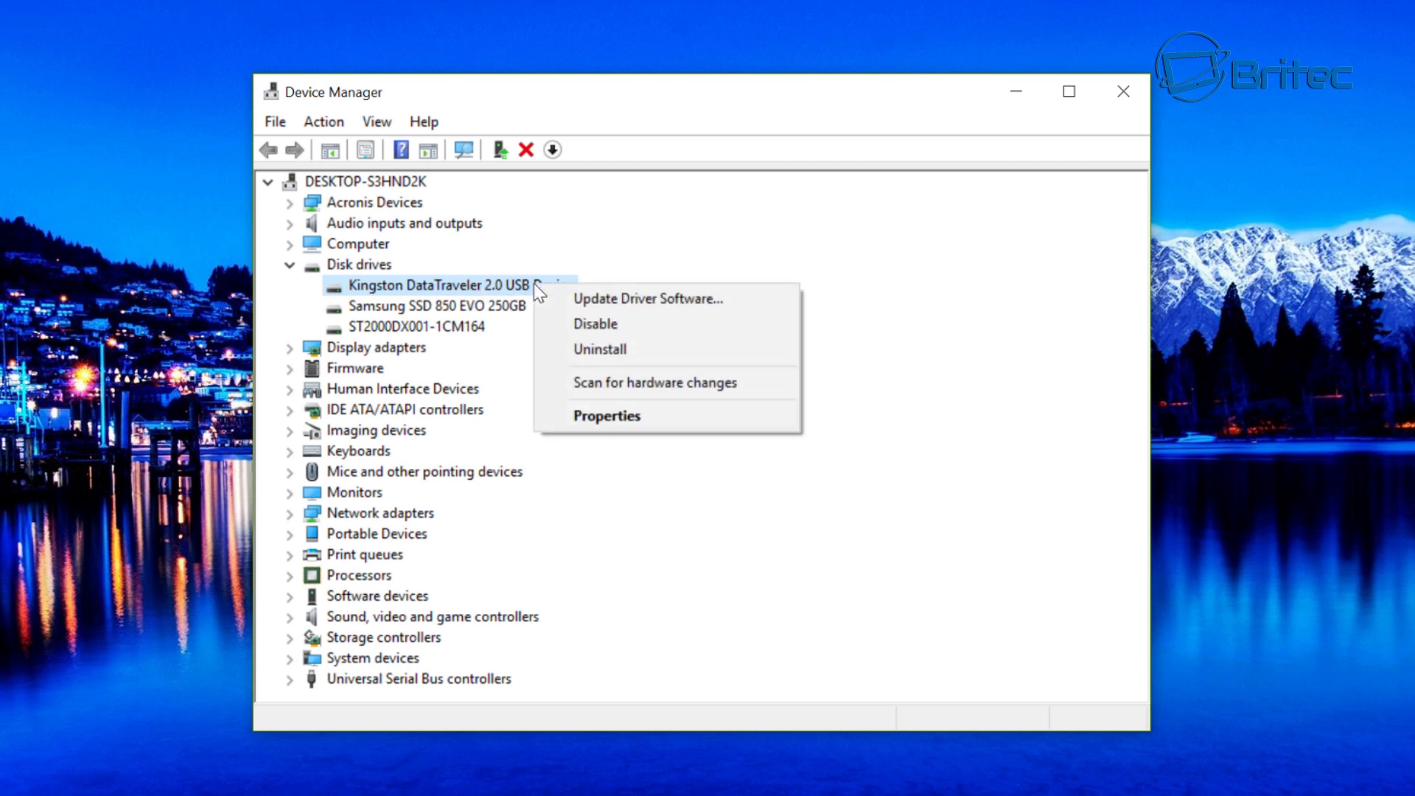
{"action": "left_click", "coordinate": [618, 418]}
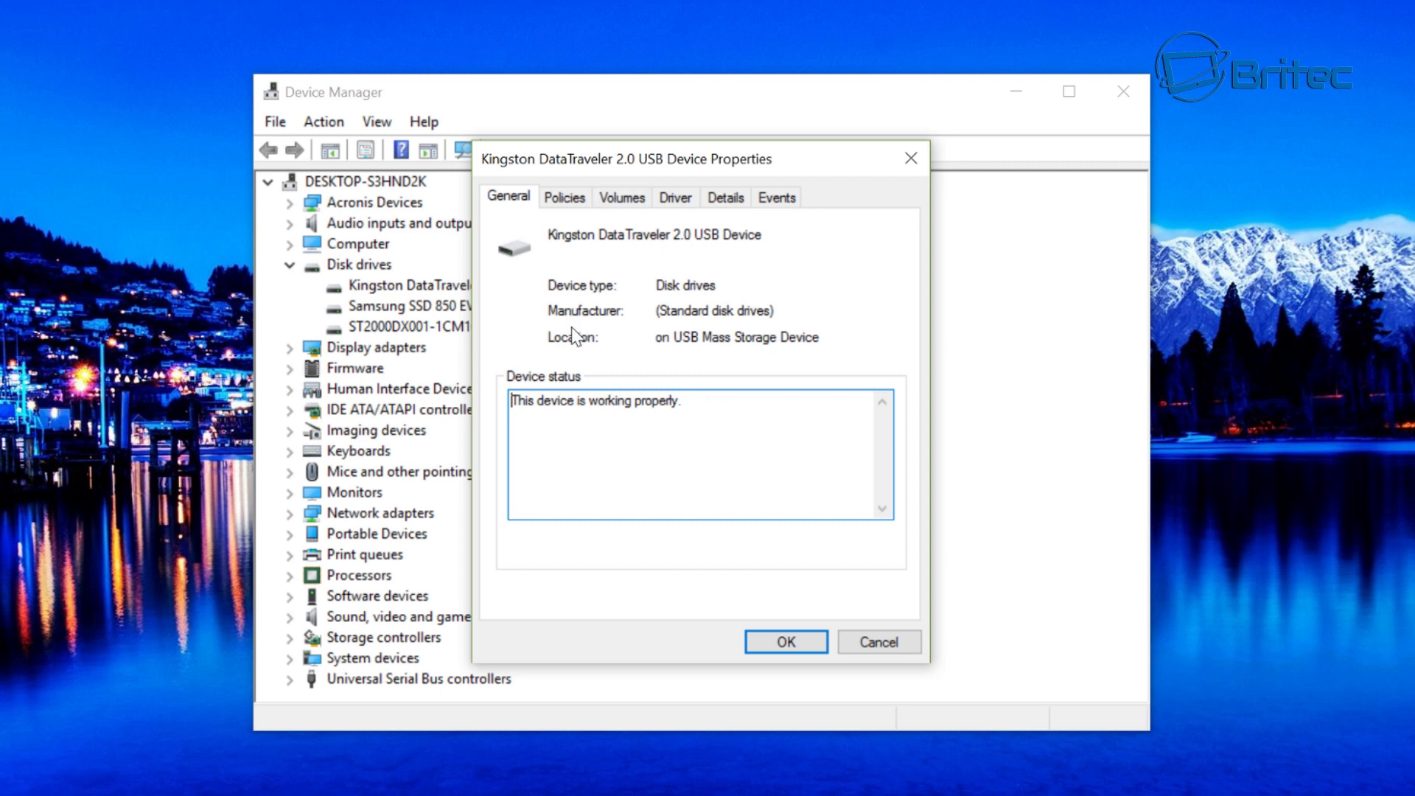
{"action": "left_click", "coordinate": [567, 202]}
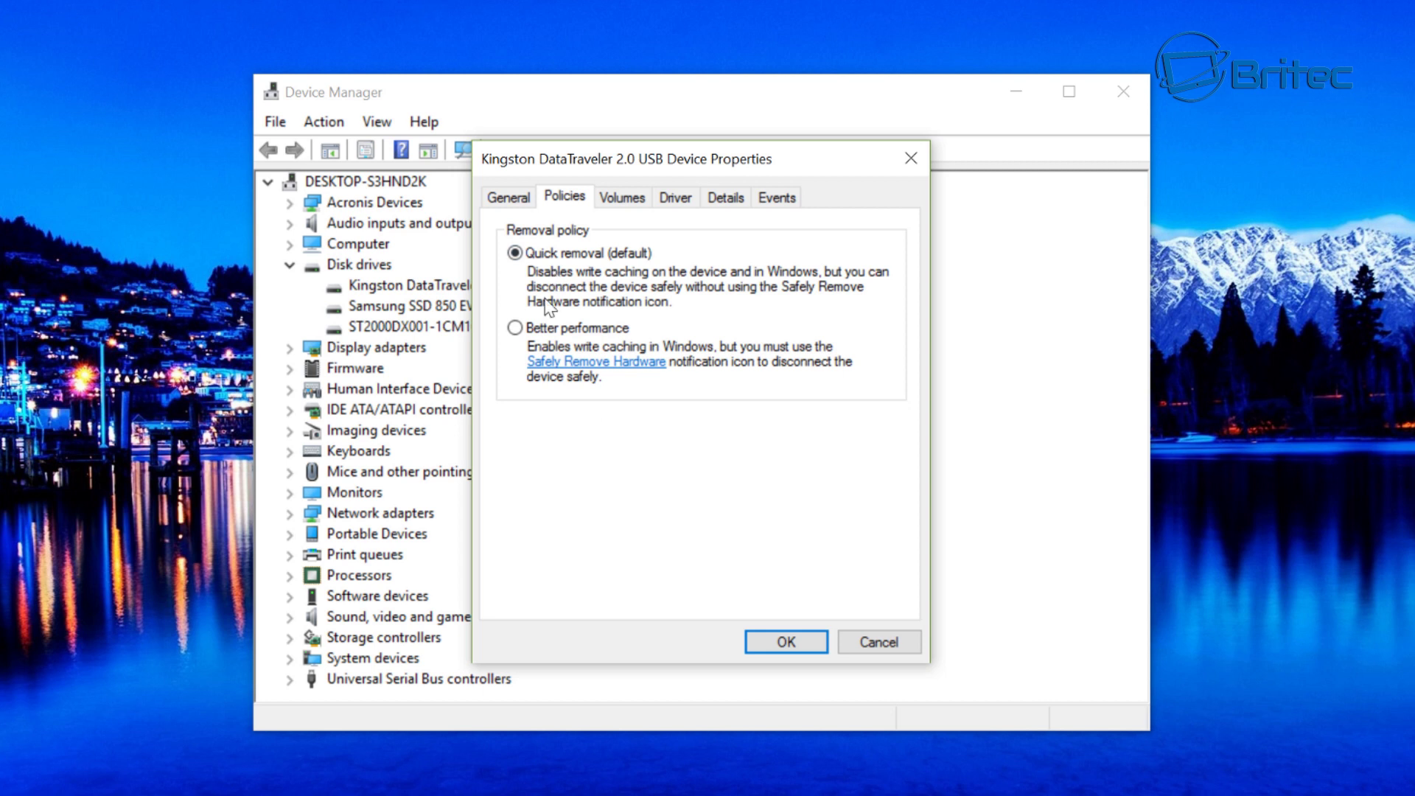
{"action": "left_click", "coordinate": [515, 328]}
{"action": "left_click", "coordinate": [795, 643]}
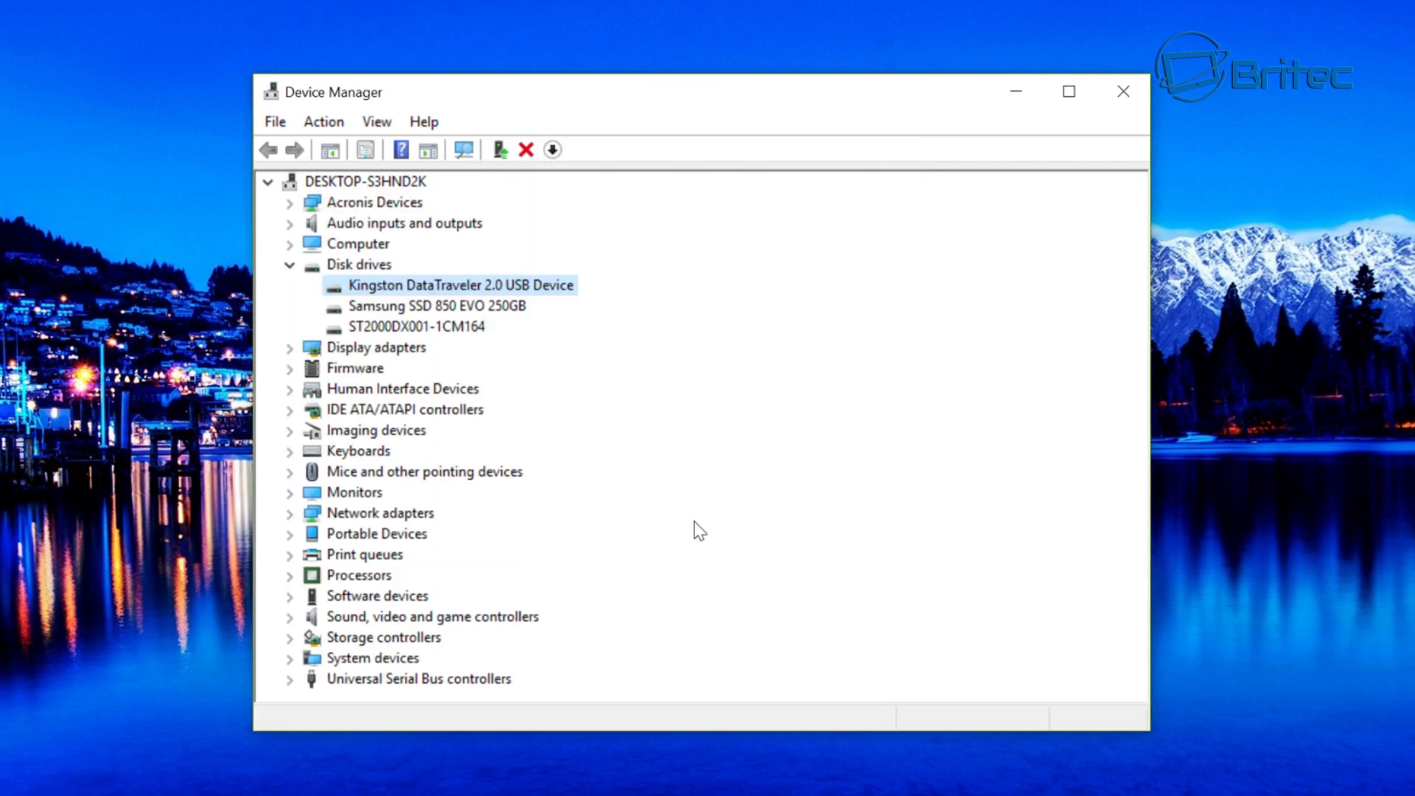
- Reopen the Kingston drive's Policies tab, choose Quick removal and confirm with OK
{"action": "right_click", "coordinate": [480, 286]}
{"action": "left_click", "coordinate": [551, 417]}
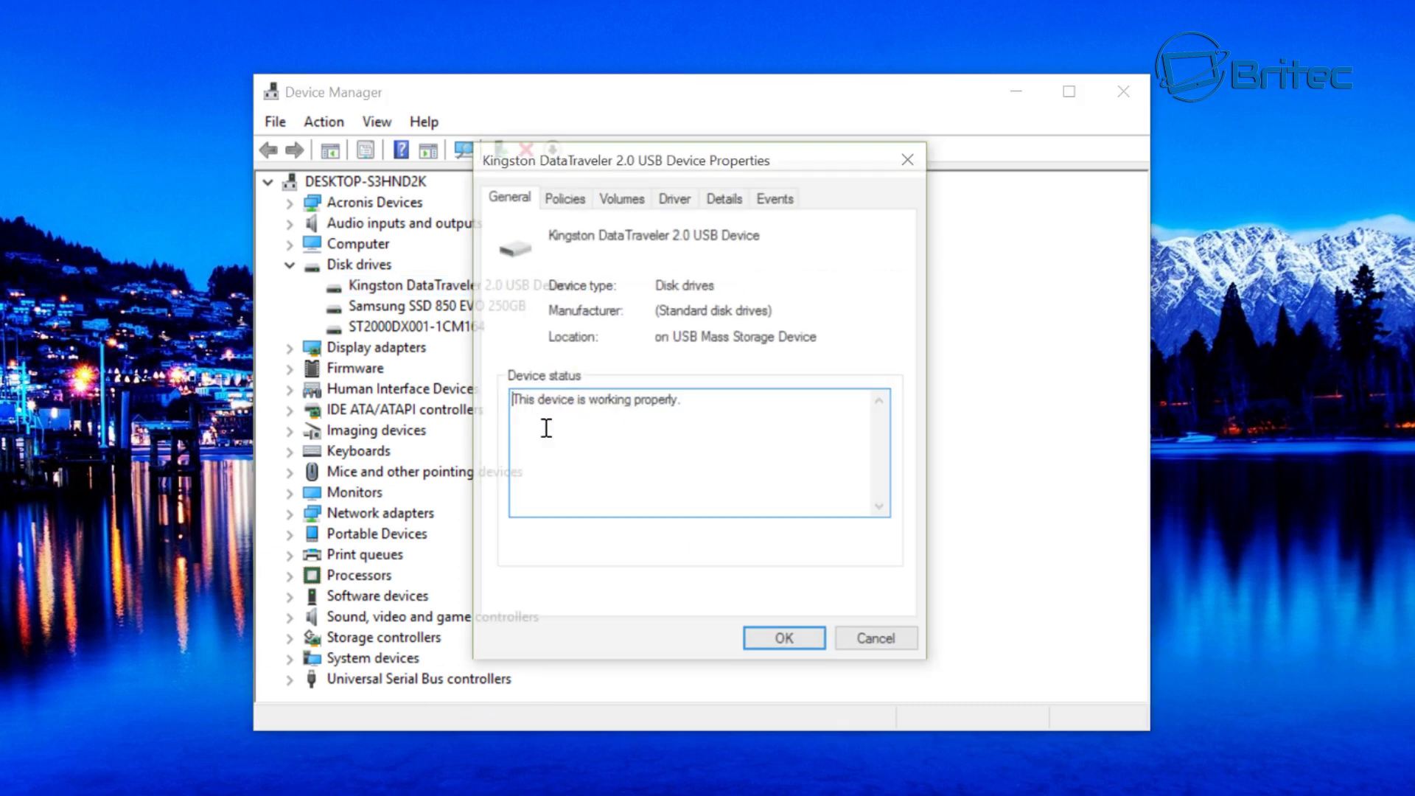
{"action": "left_click", "coordinate": [566, 197]}
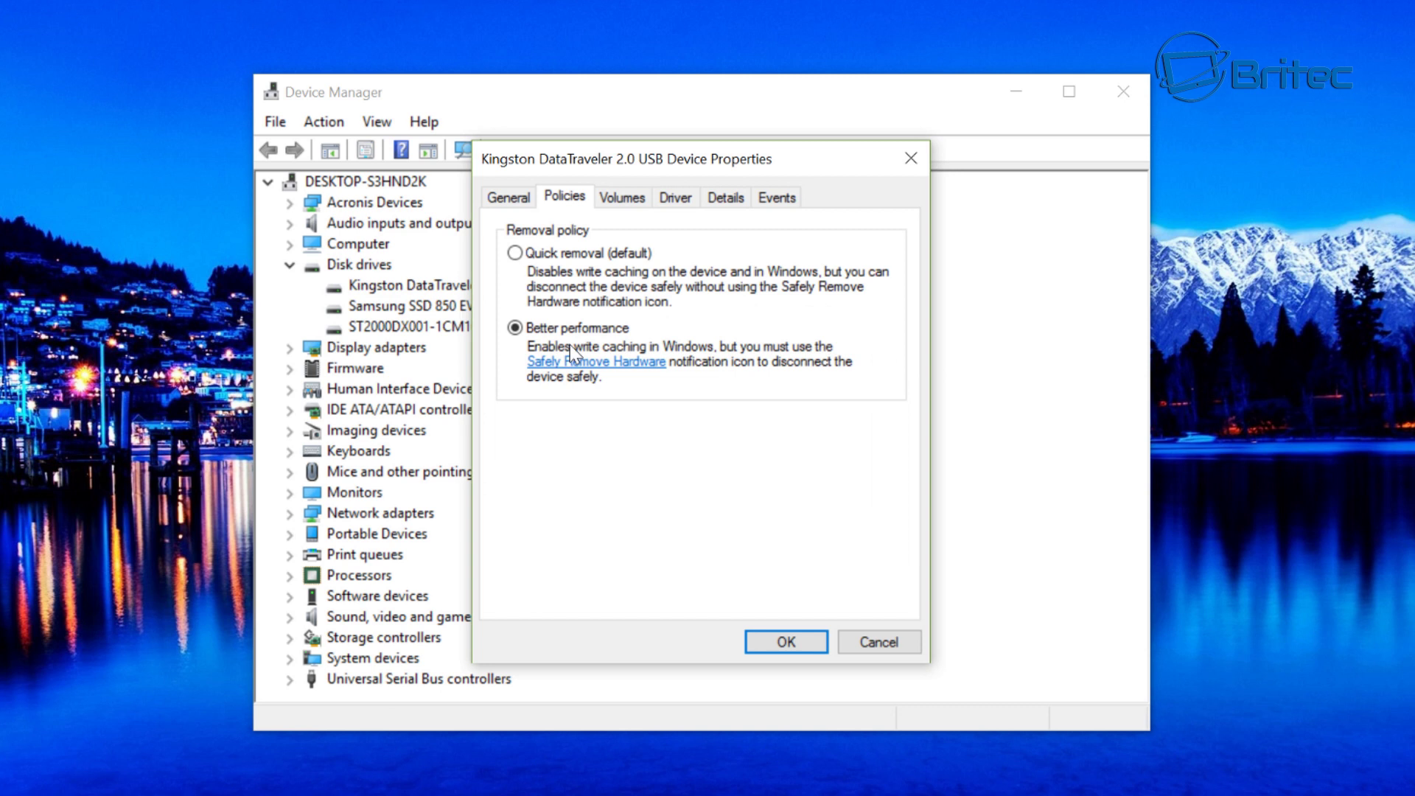
{"action": "left_click", "coordinate": [507, 252]}
{"action": "left_click", "coordinate": [780, 646]}
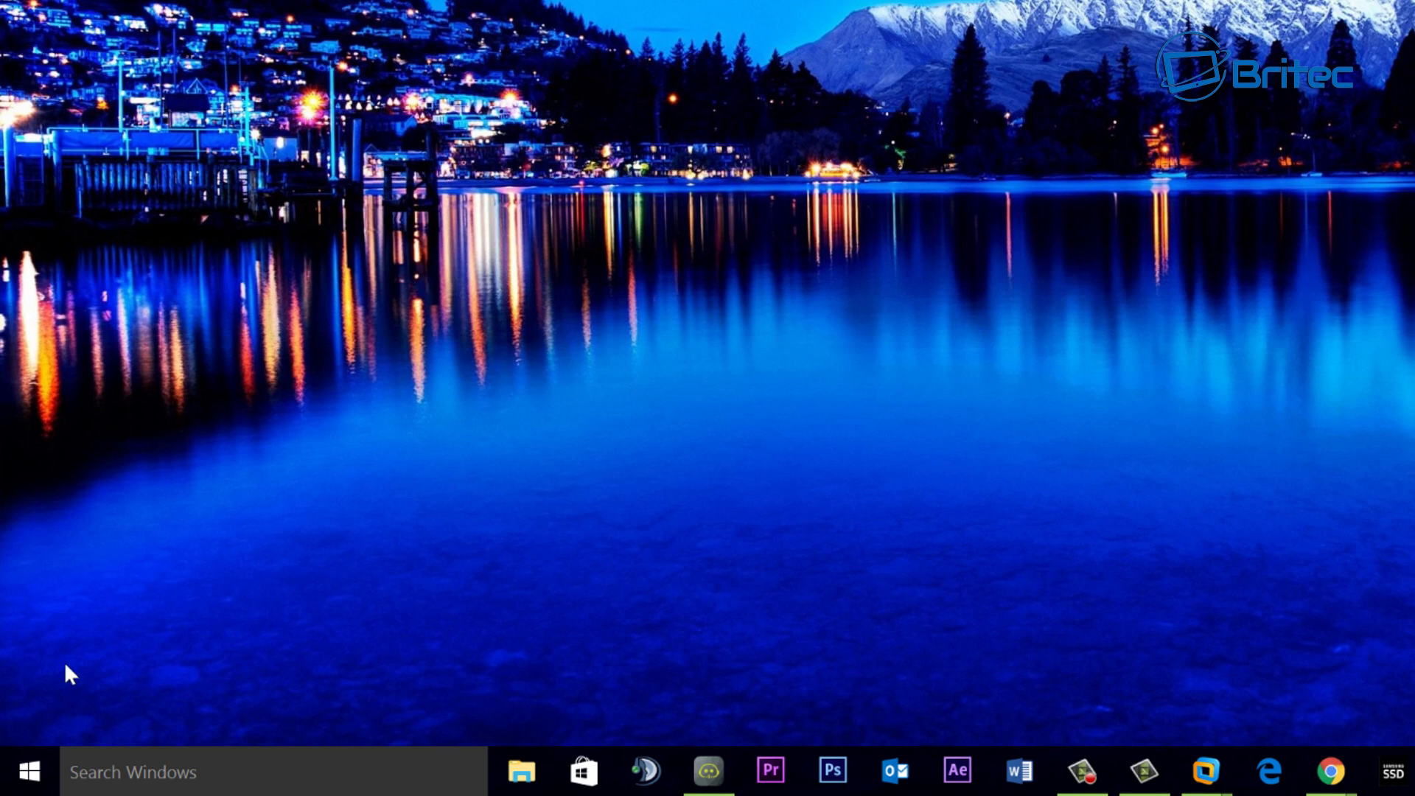
{"action": "right_click", "coordinate": [29, 771]}
{"action": "left_click", "coordinate": [60, 640]}
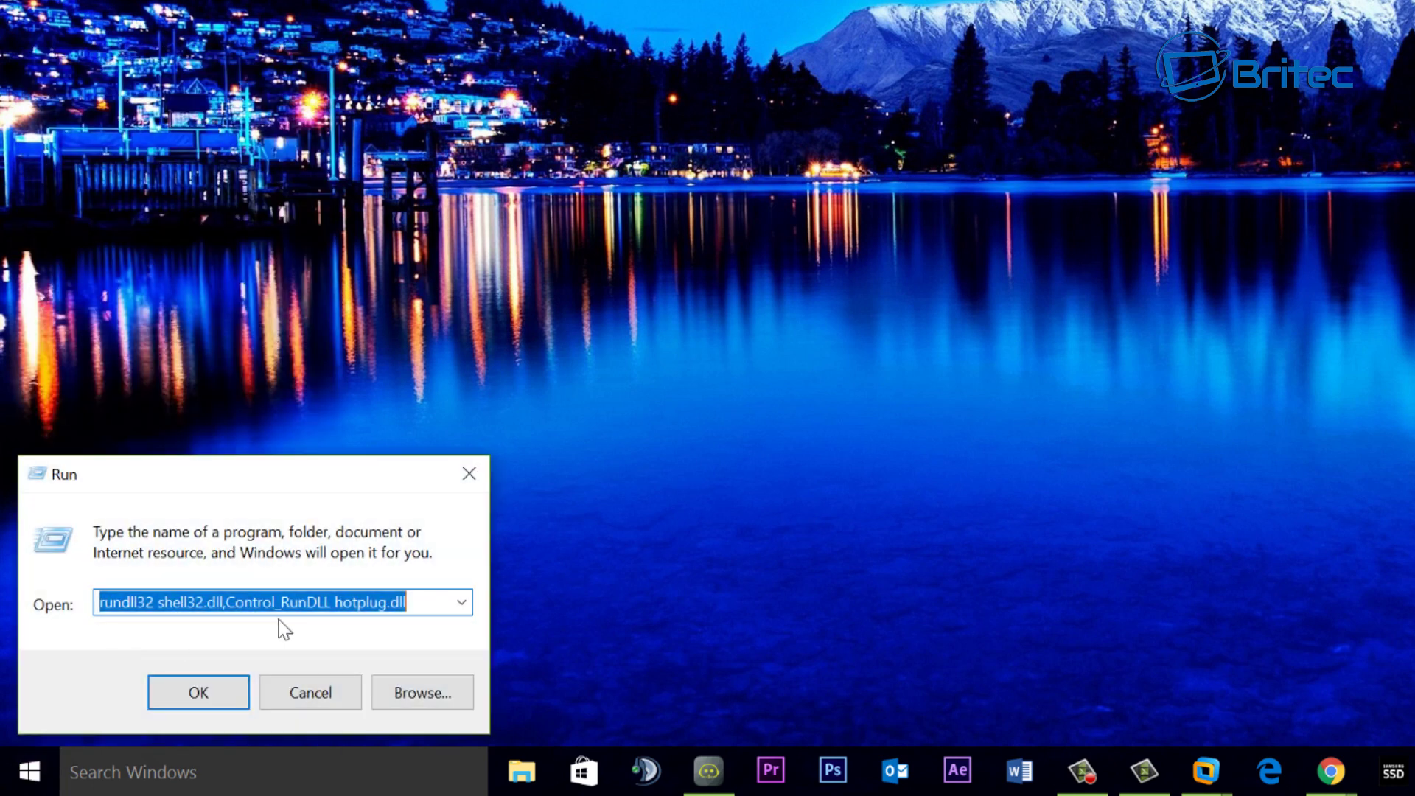
{"action": "left_click", "coordinate": [449, 617]}
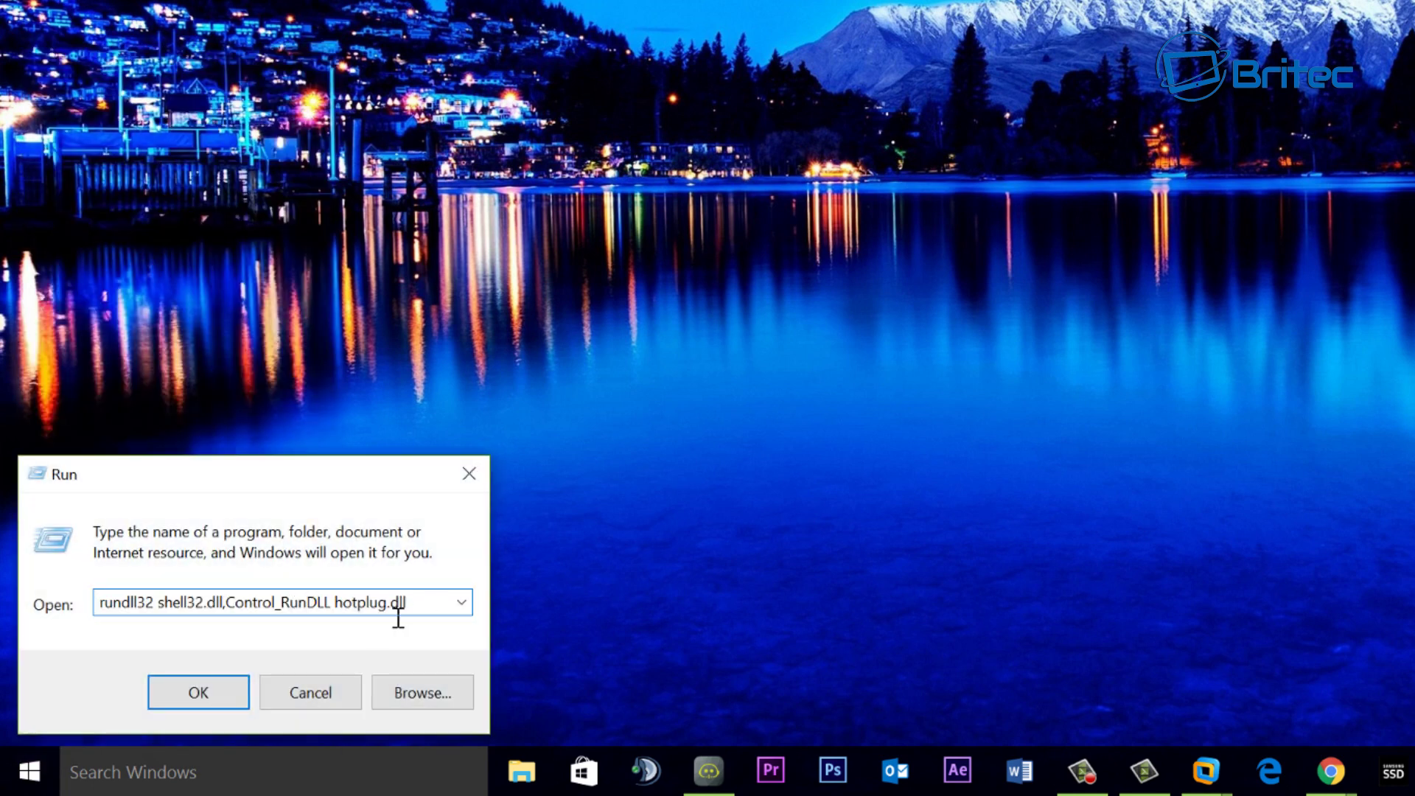
{"action": "left_click", "coordinate": [196, 693]}
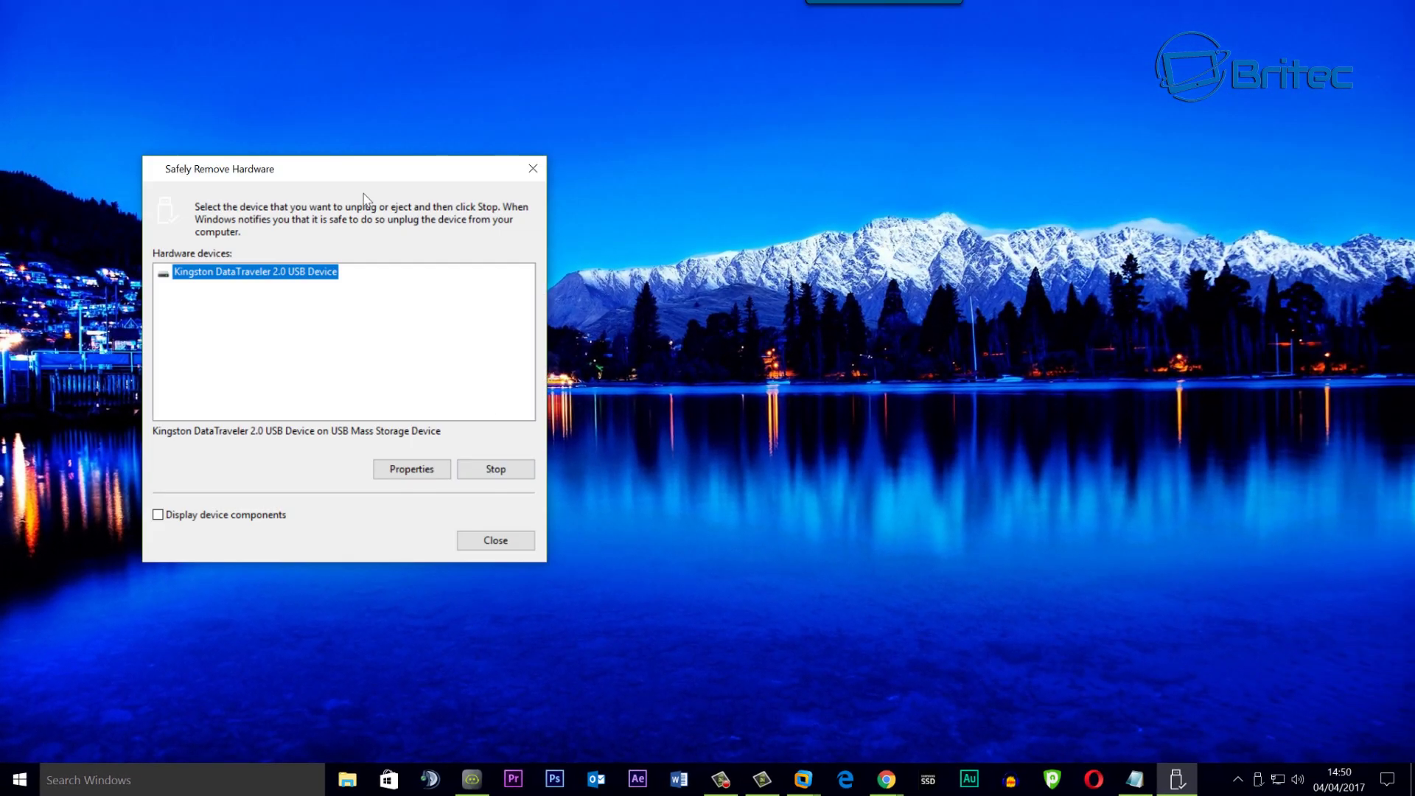
{"action": "left_click_drag", "start_coordinate": [332, 169], "coordinate": [745, 185]}
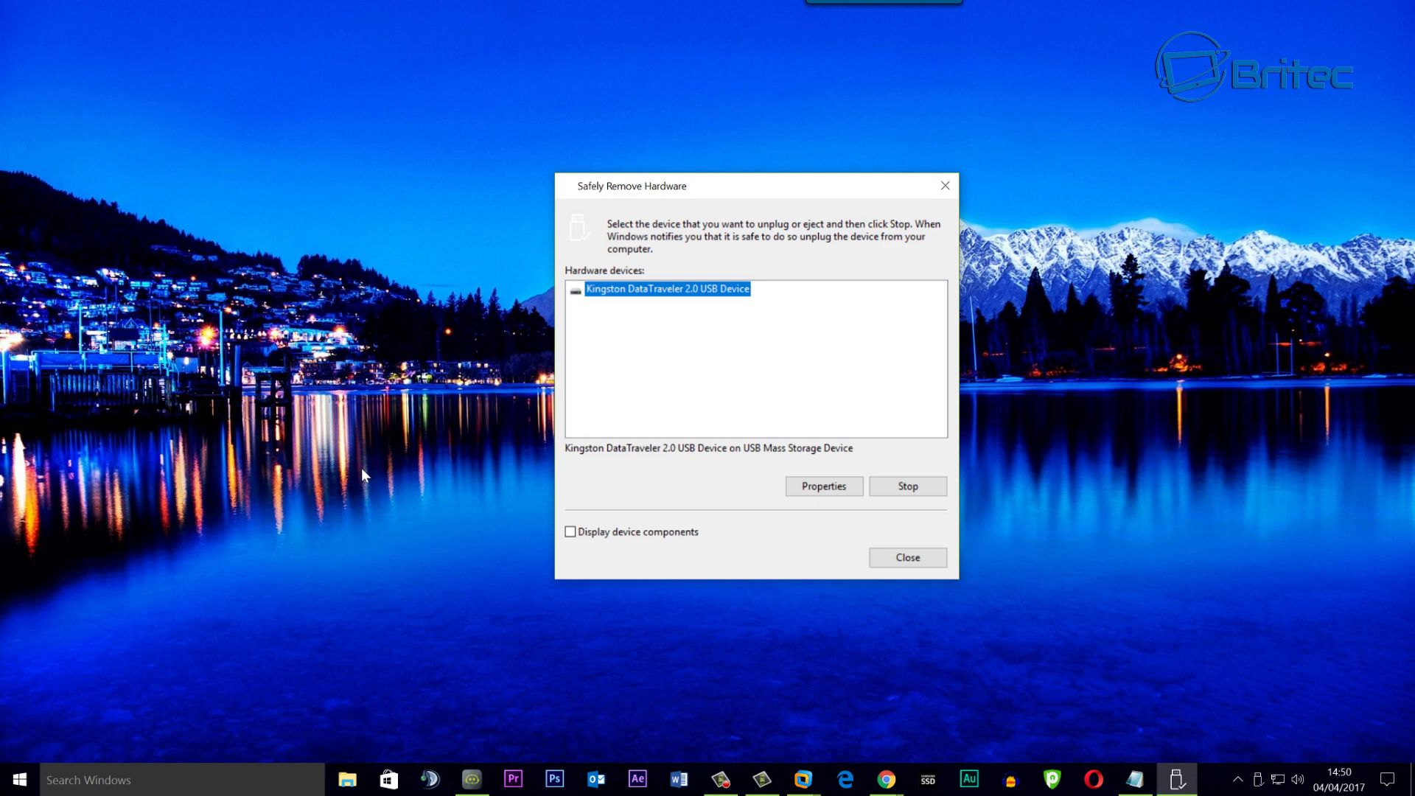
{"action": "left_click", "coordinate": [914, 562]}
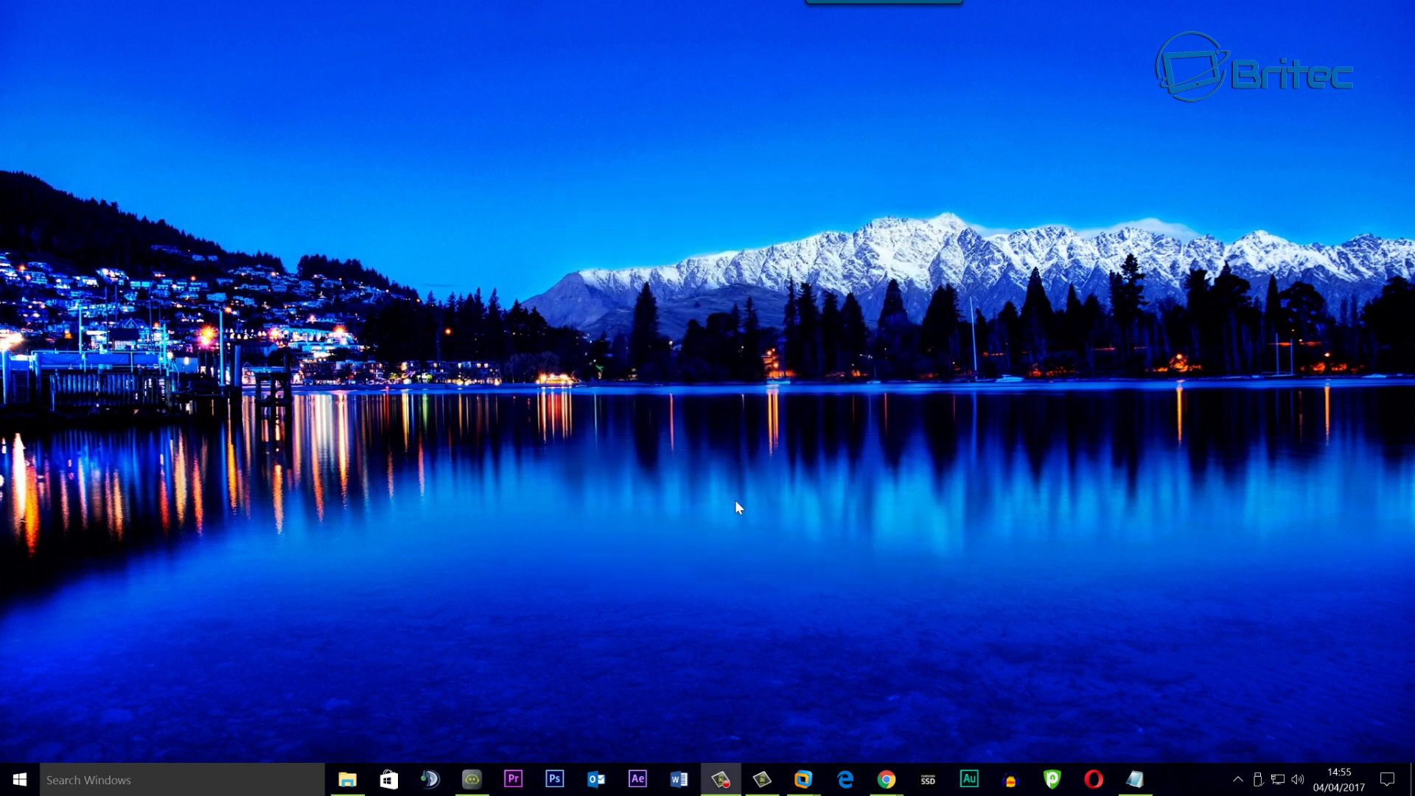
- Open the empty tutorial folder on Archive (D:) and start a new shortcut there
{"action": "left_click", "coordinate": [347, 779]}
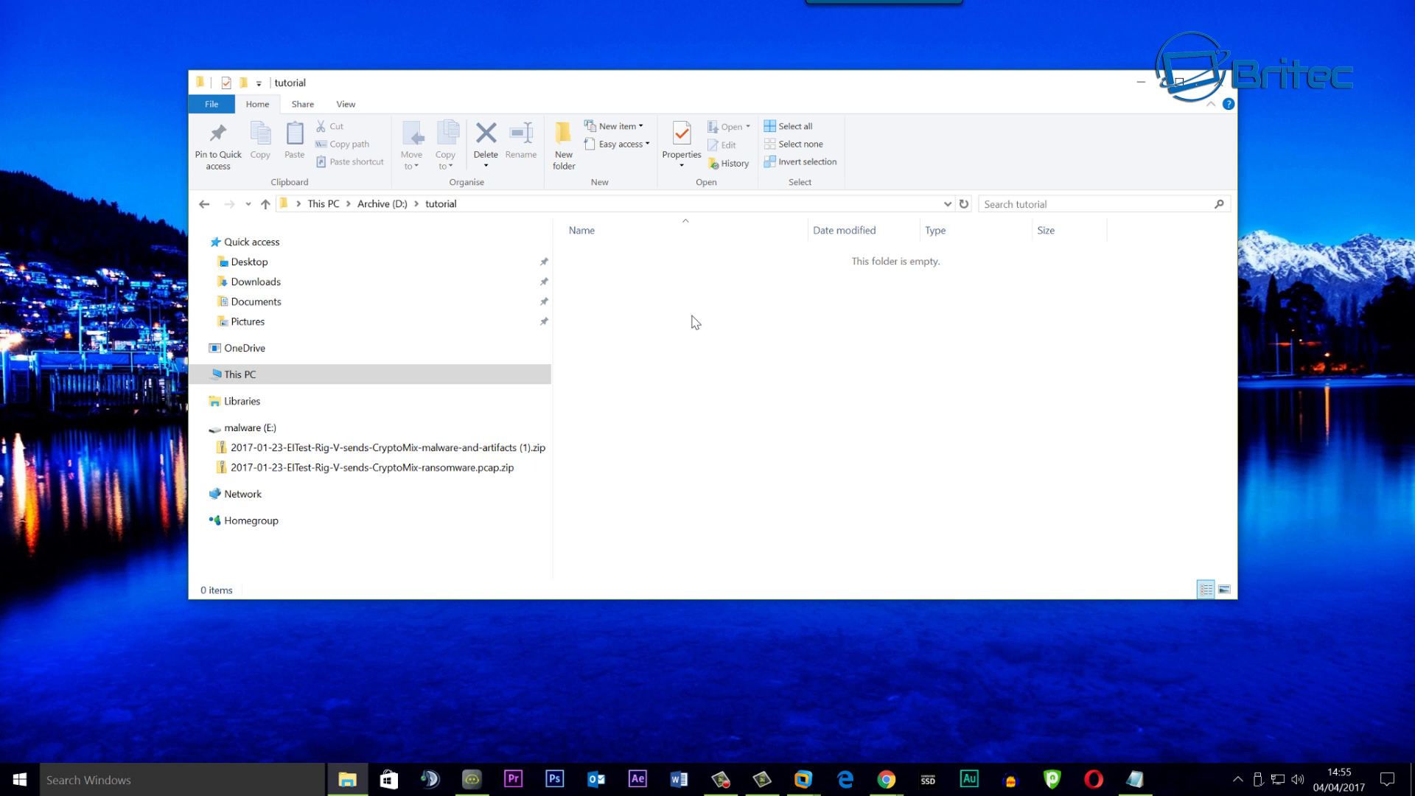
{"action": "right_click", "coordinate": [692, 321]}
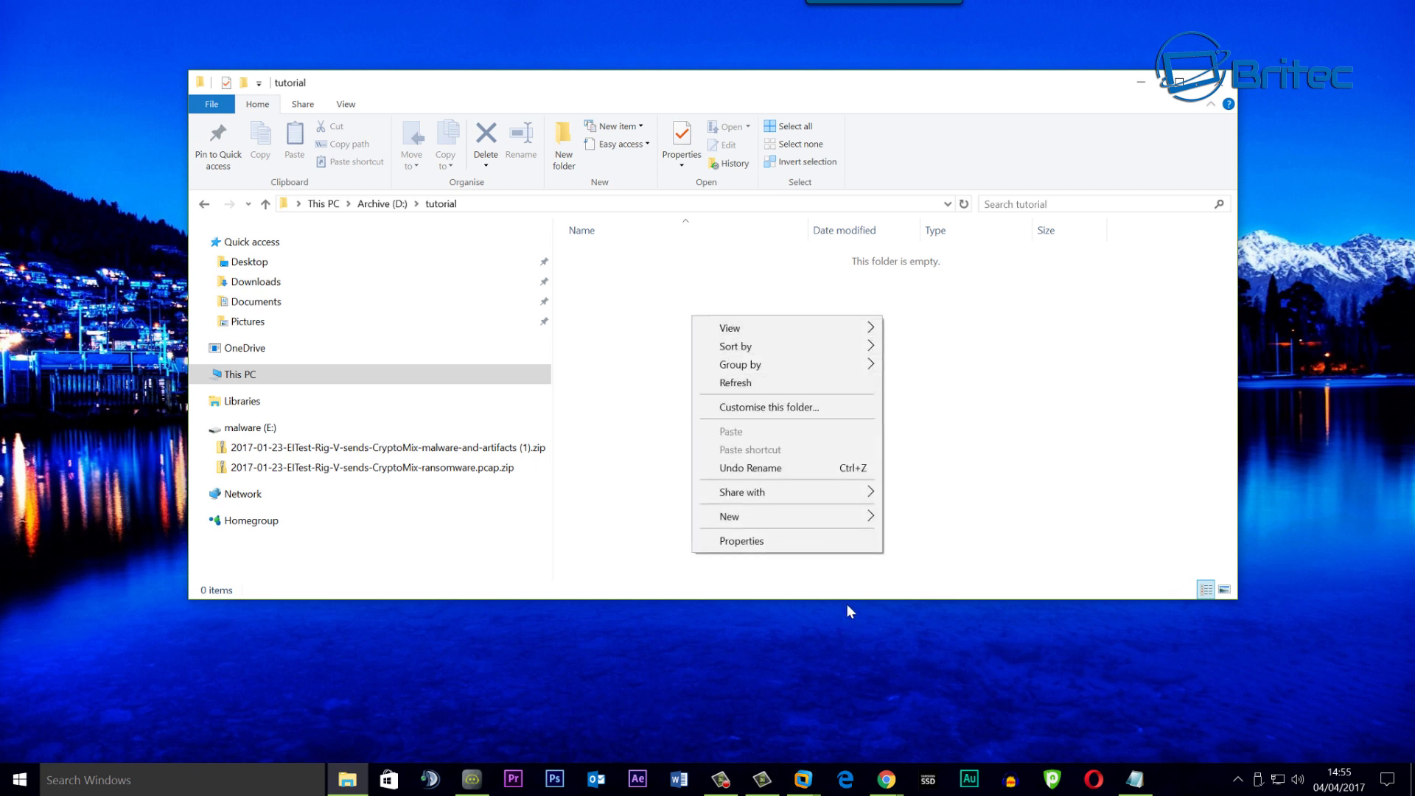
{"action": "mouse_move", "coordinate": [759, 523]}
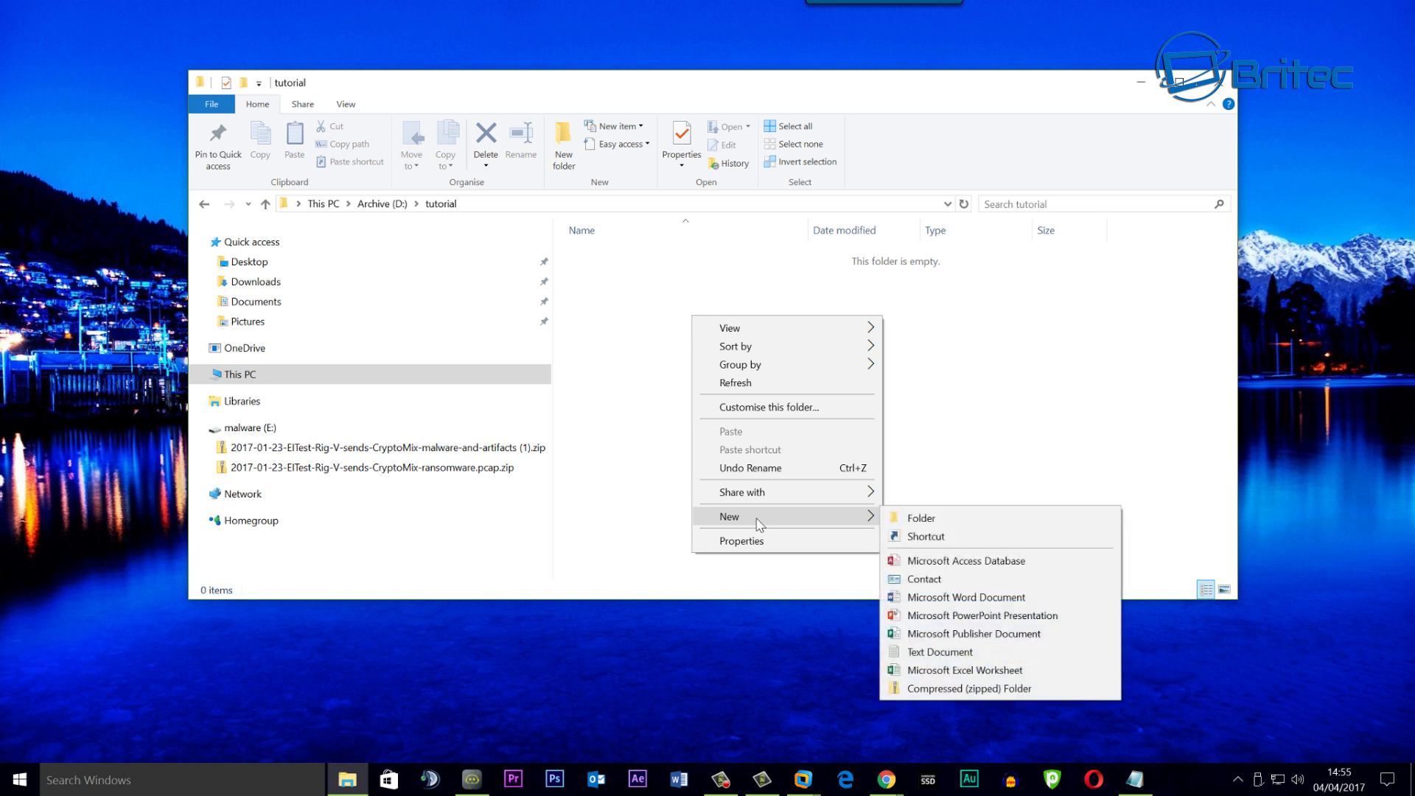
{"action": "left_click", "coordinate": [927, 537]}
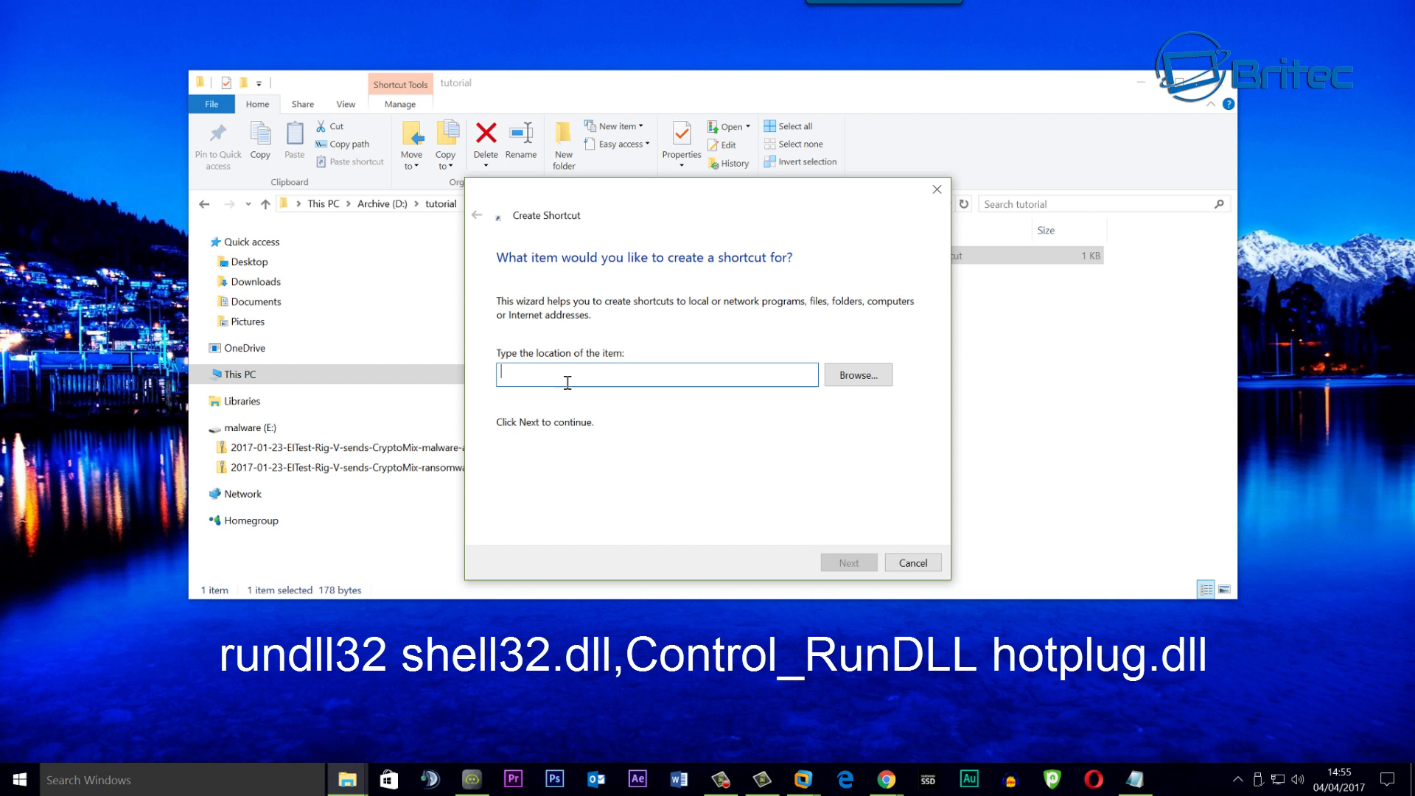
- Paste the hotplug command as the target and name the shortcut 'Safely Remove My Hardware'
{"action": "right_click", "coordinate": [560, 376]}
{"action": "left_click", "coordinate": [594, 440]}
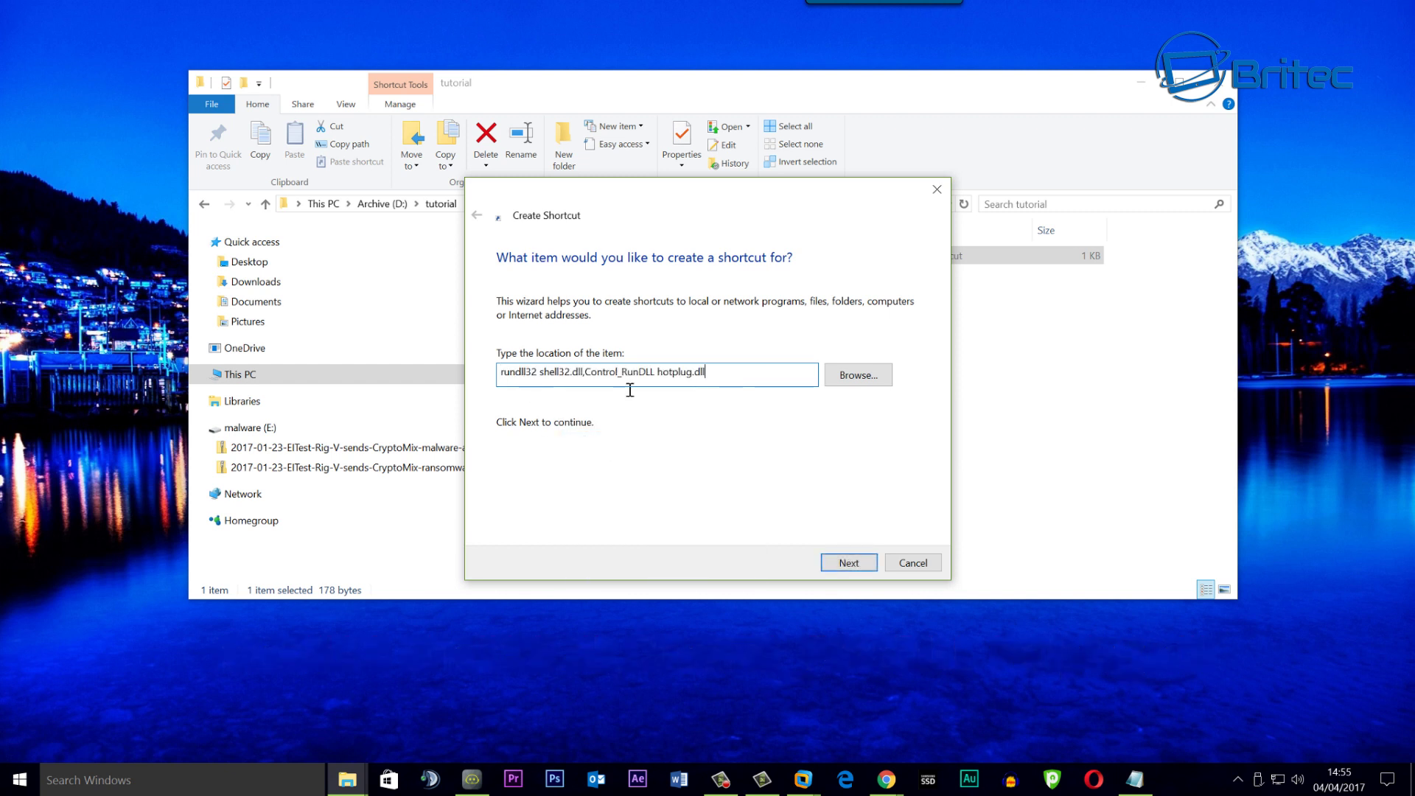
{"action": "left_click", "coordinate": [848, 563]}
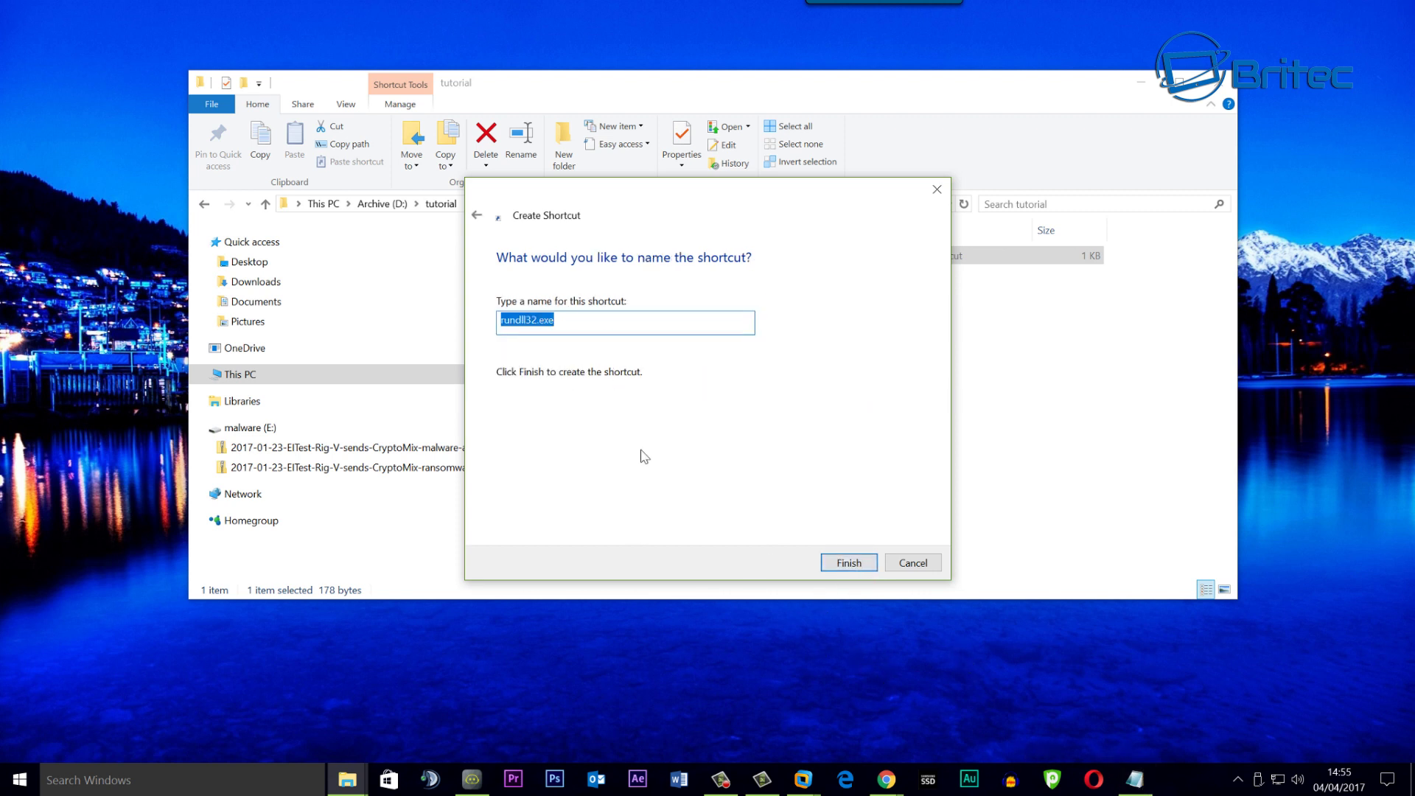
{"action": "right_click", "coordinate": [534, 322]}
{"action": "left_click", "coordinate": [567, 385]}
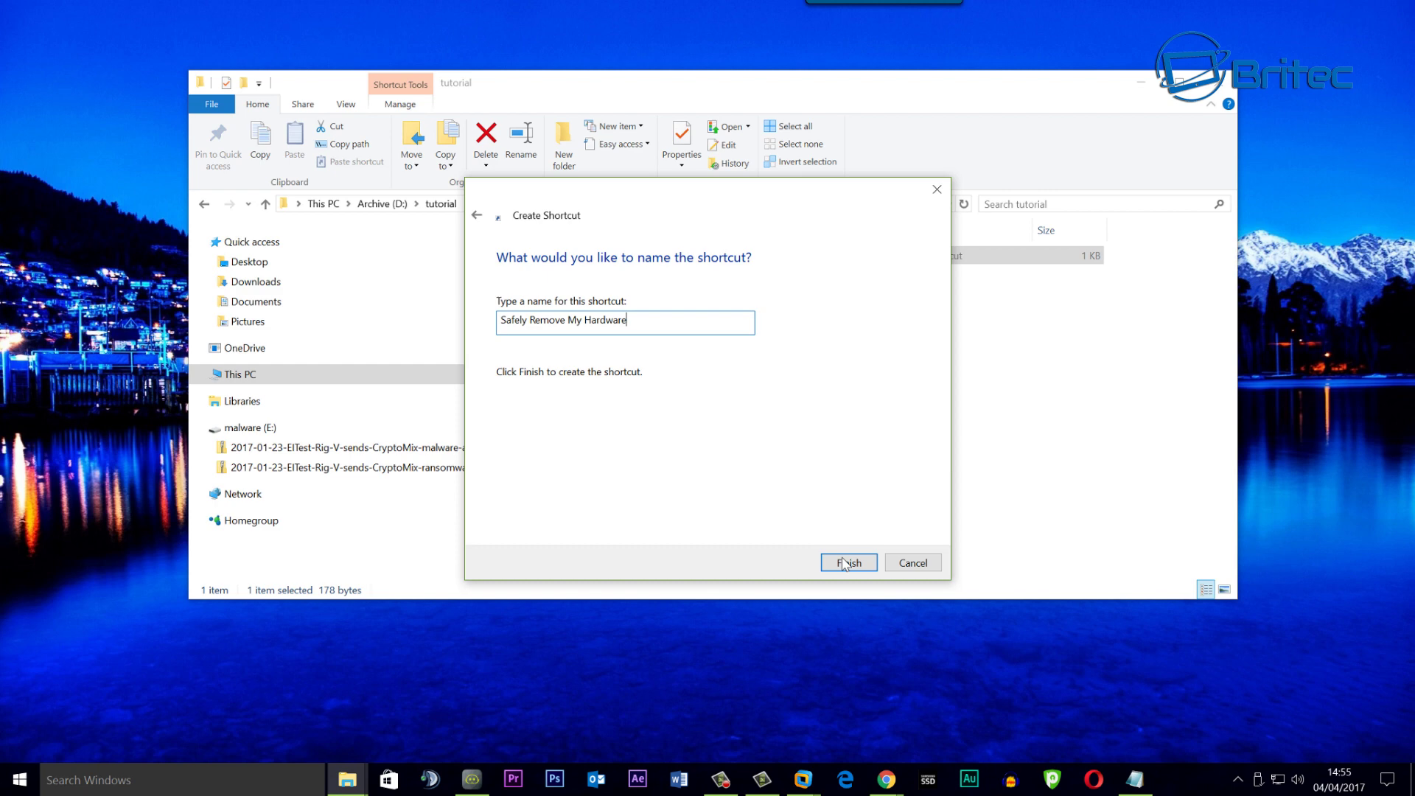
{"action": "left_click", "coordinate": [848, 563]}
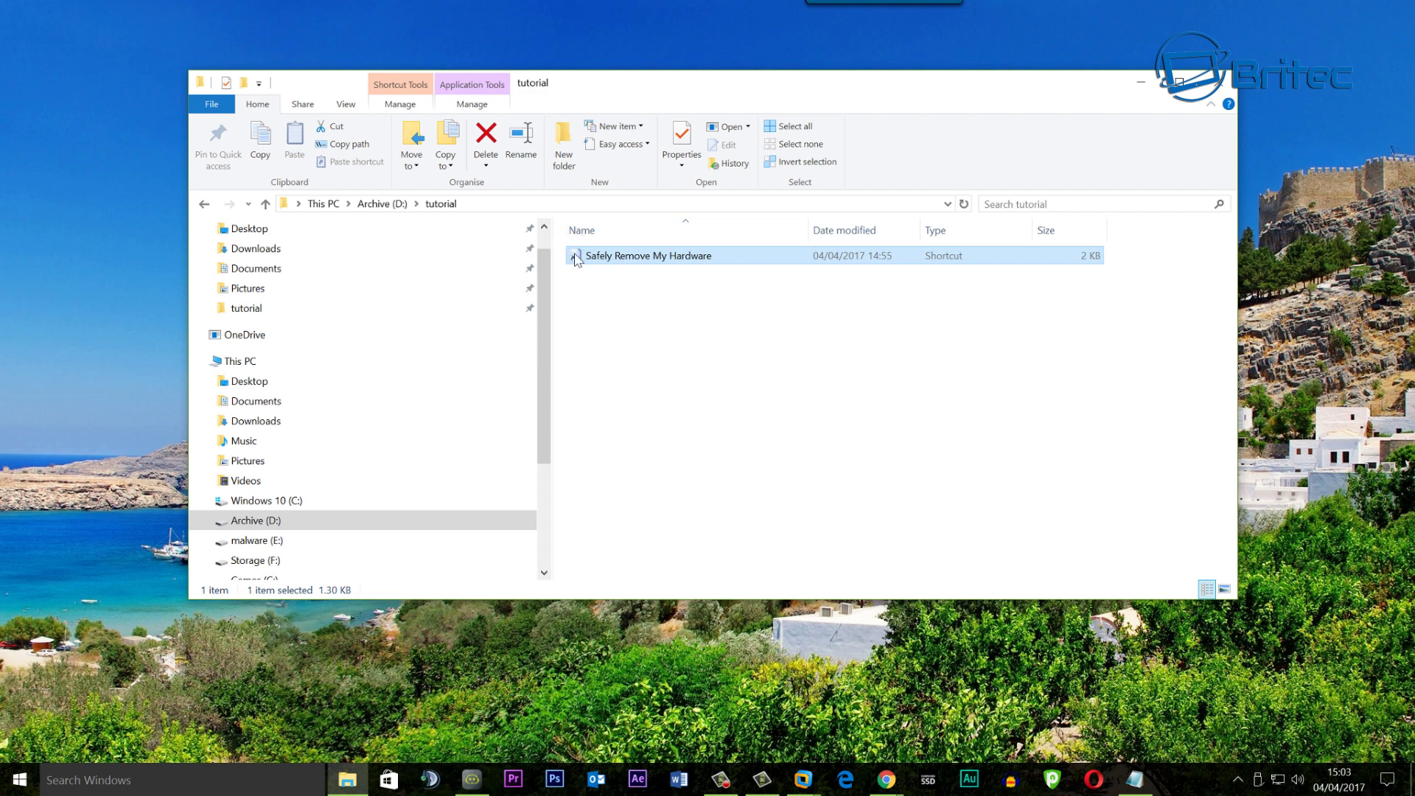
- Give the shortcut the green-arrow icon from %SystemRoot%\System32\shell32.dll and apply it
{"action": "right_click", "coordinate": [619, 265]}
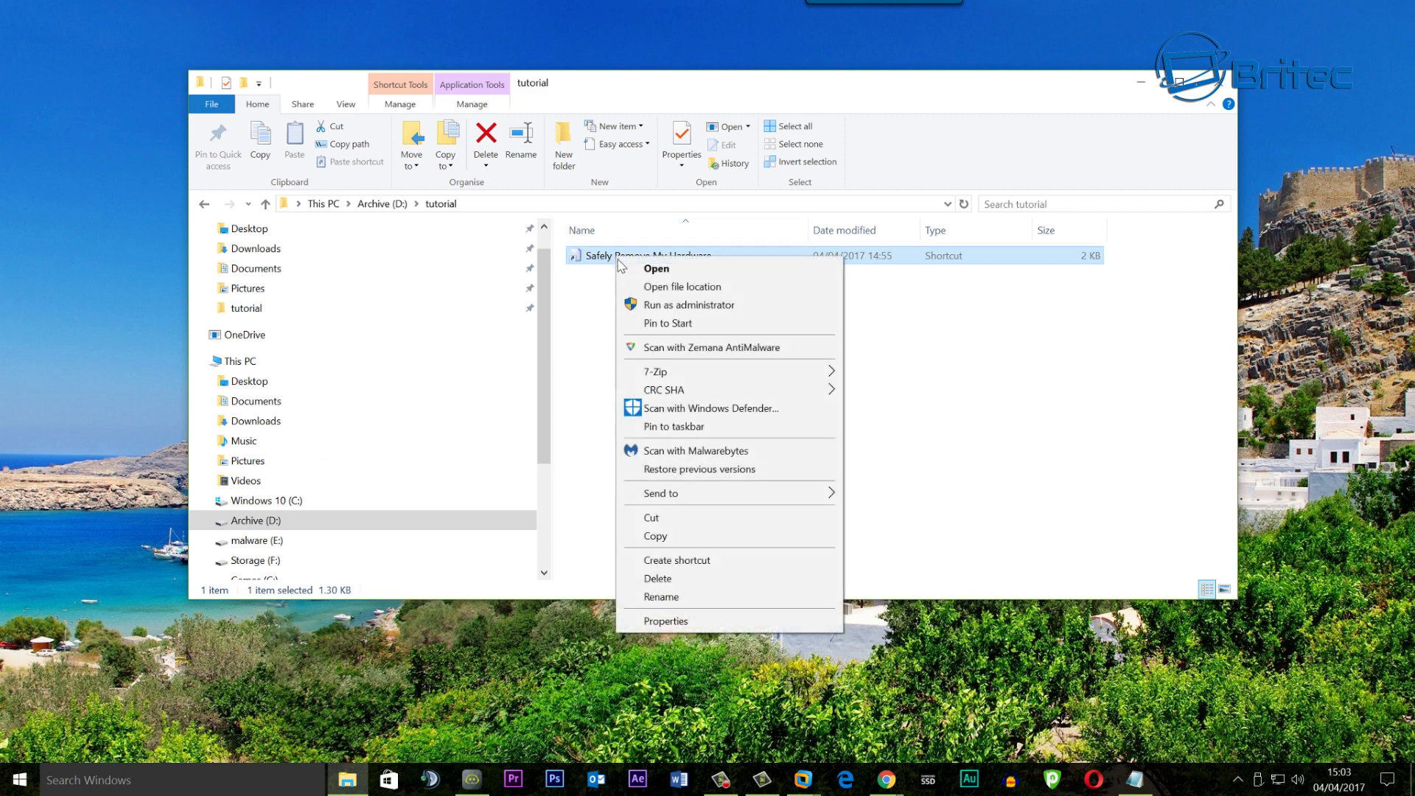
{"action": "left_click", "coordinate": [673, 622]}
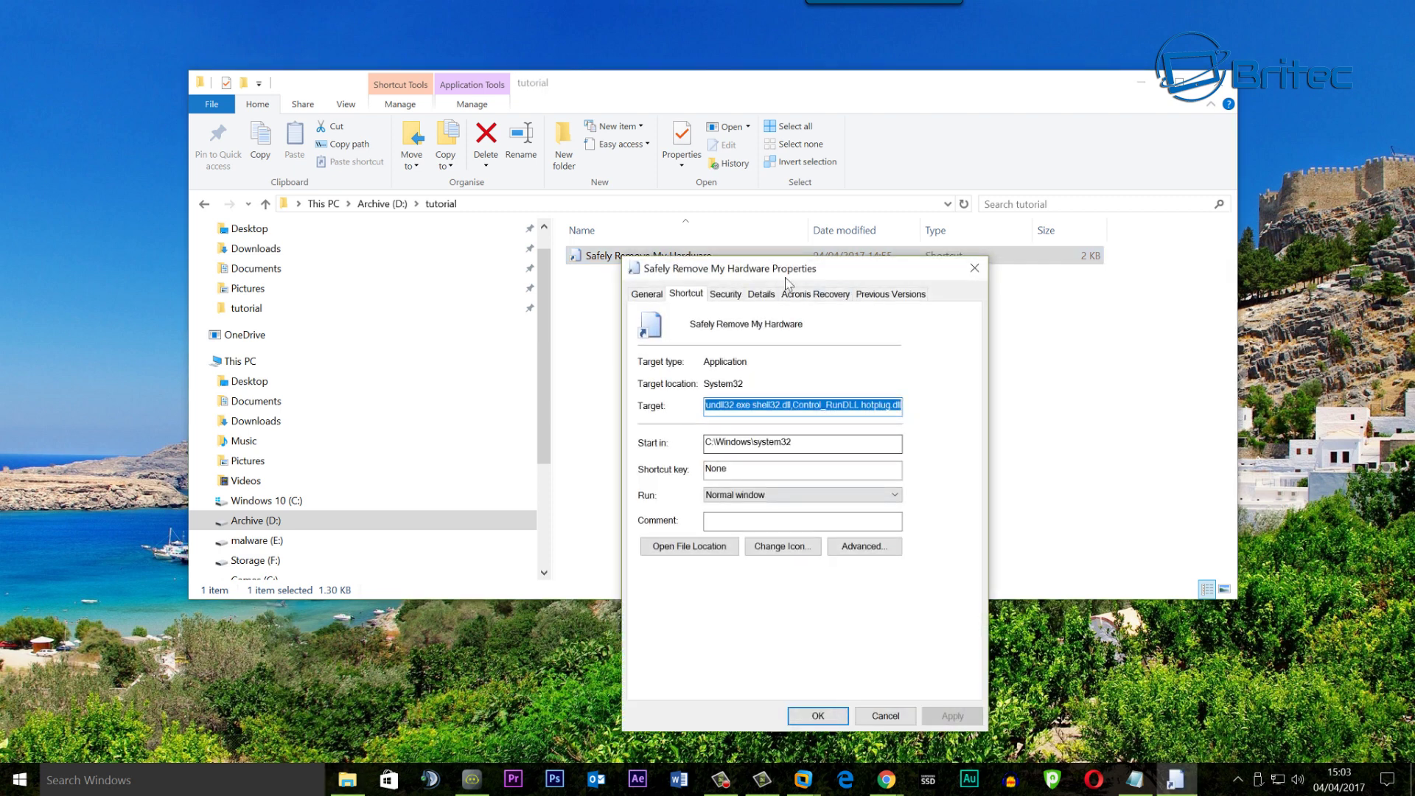
{"action": "left_click_drag", "start_coordinate": [787, 283], "coordinate": [711, 165]}
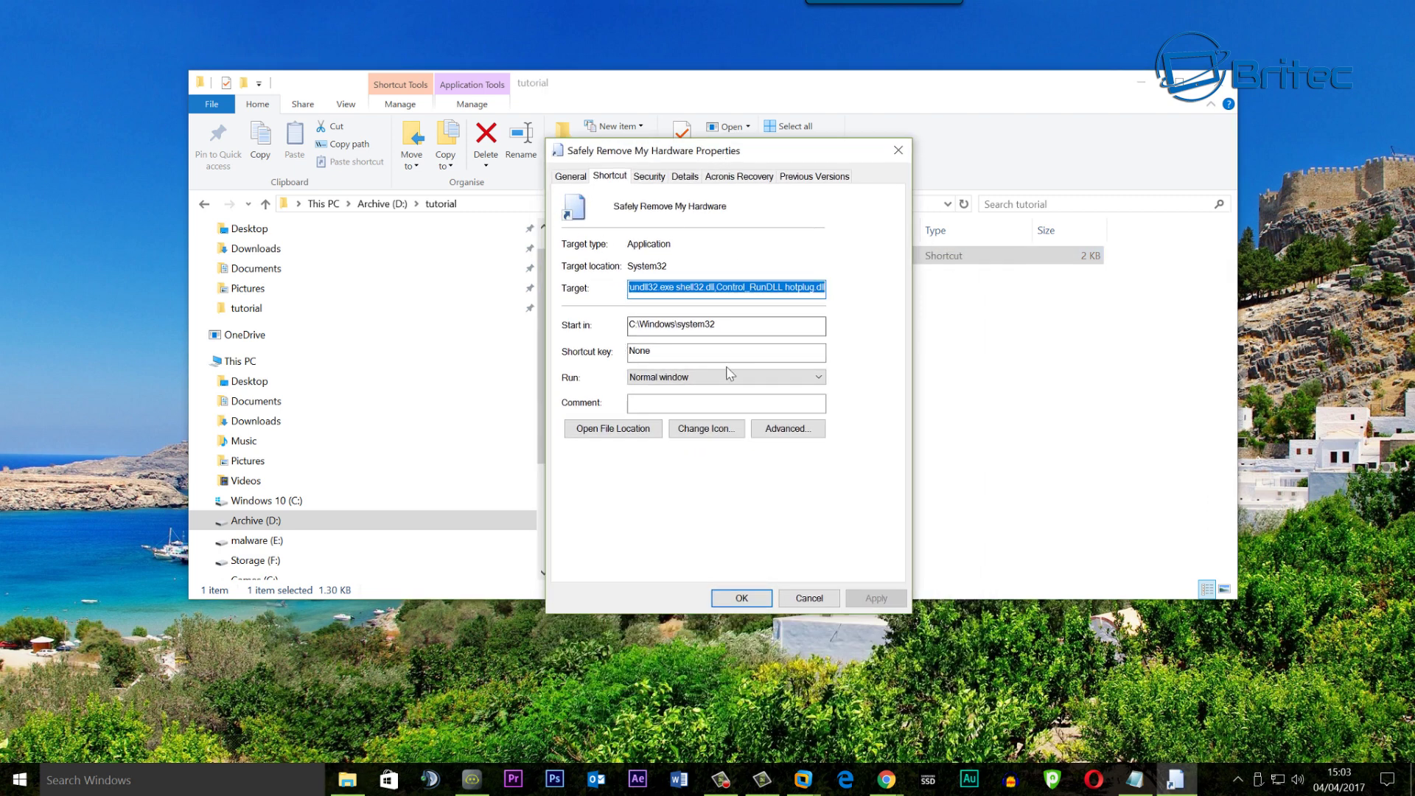
{"action": "left_click", "coordinate": [704, 430]}
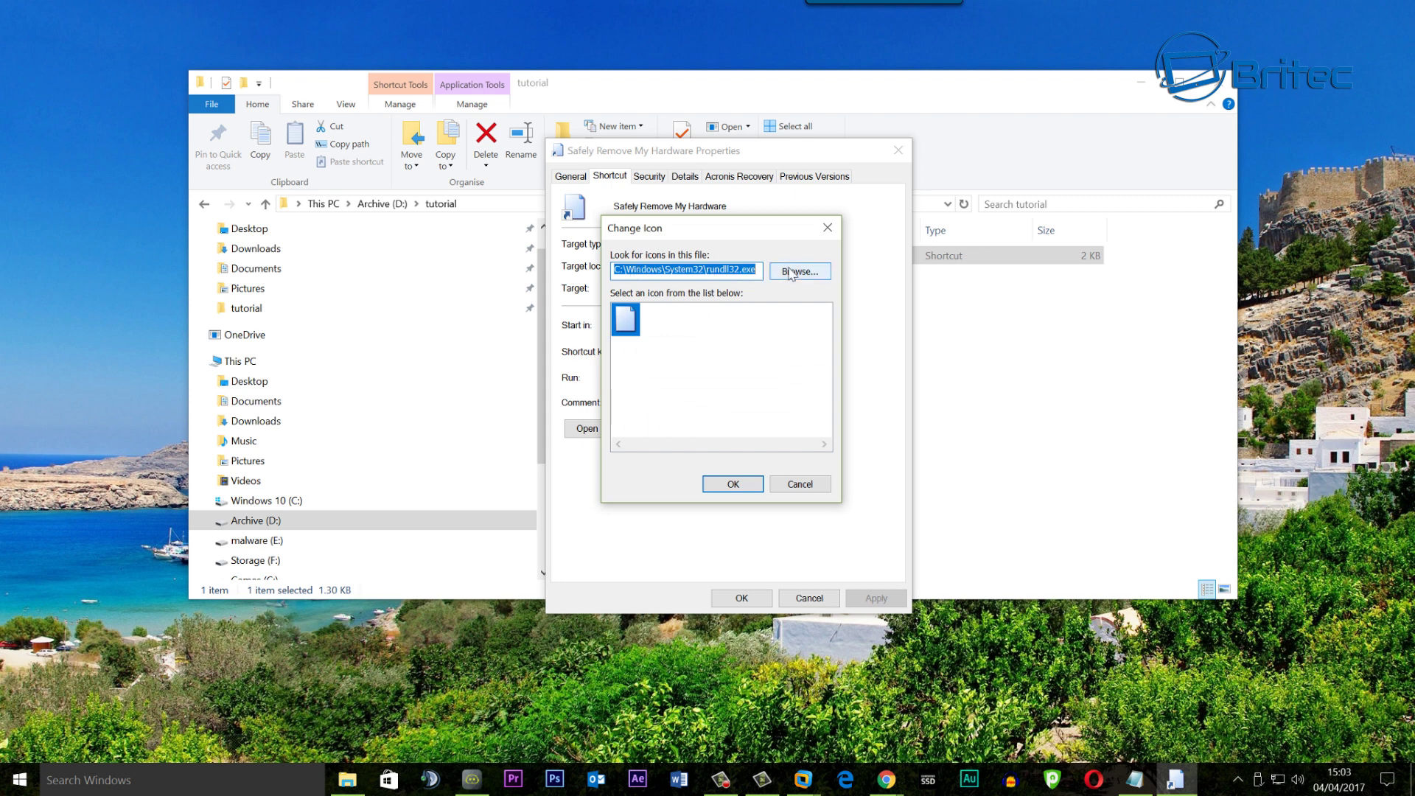
{"action": "right_click", "coordinate": [689, 273]}
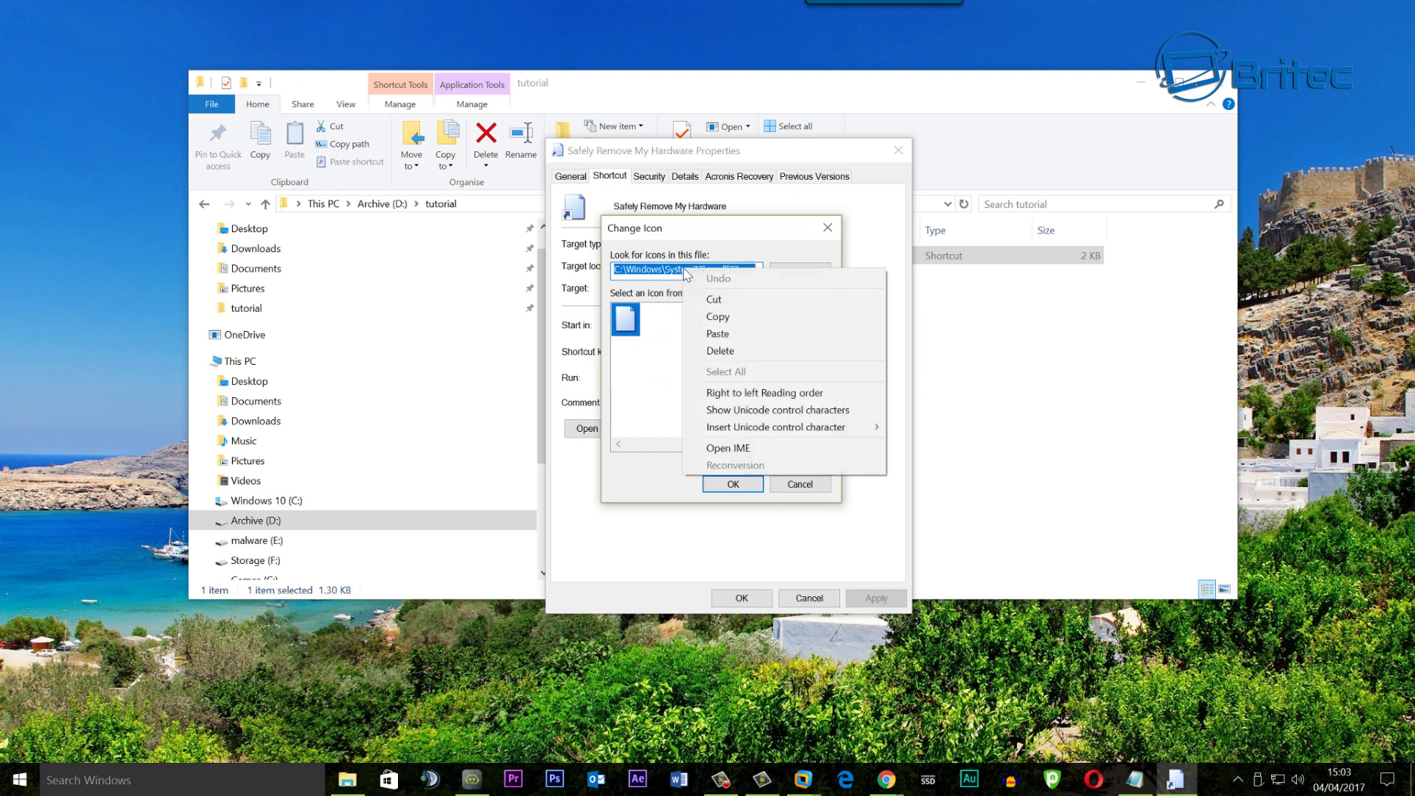
{"action": "left_click", "coordinate": [729, 328]}
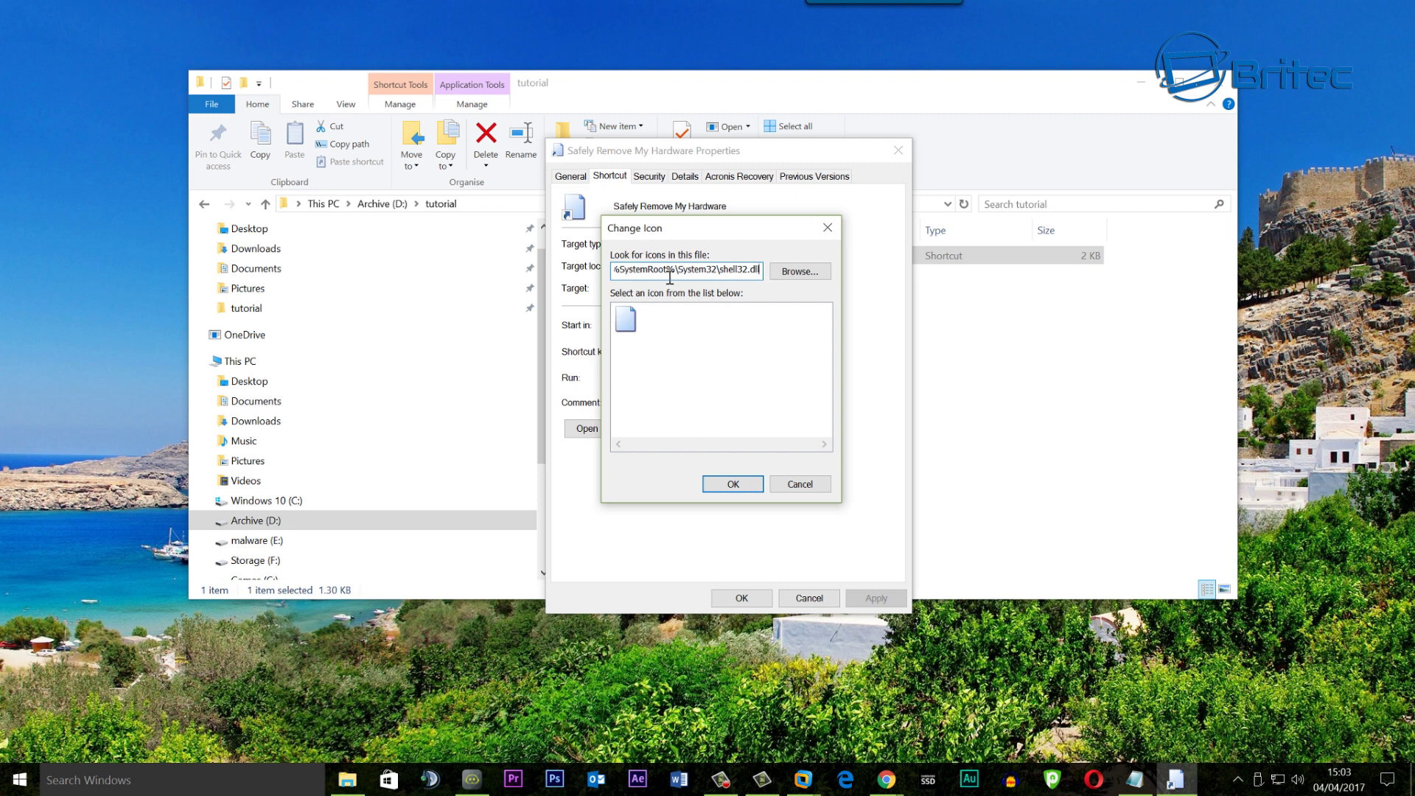
{"action": "left_click", "coordinate": [733, 484]}
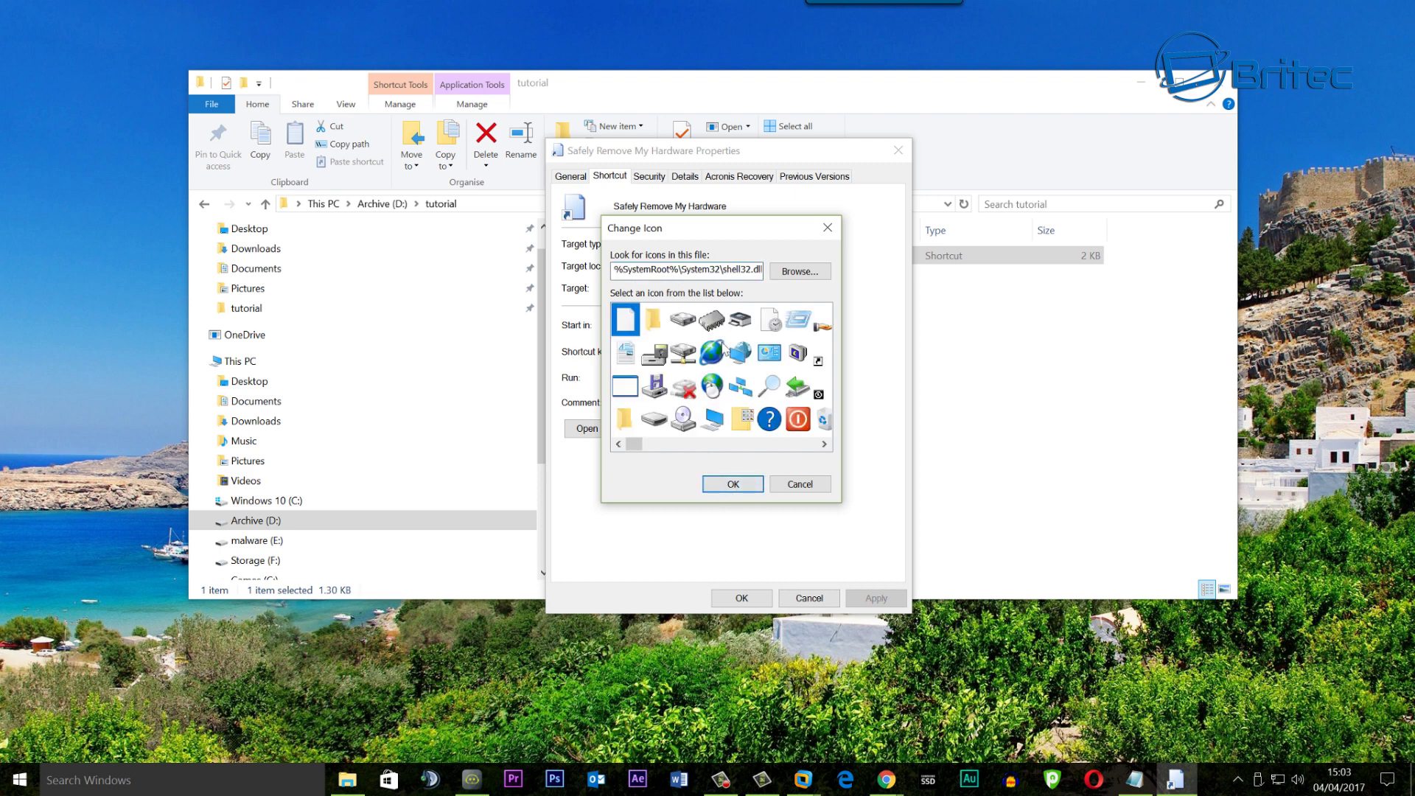
{"action": "left_click", "coordinate": [802, 392]}
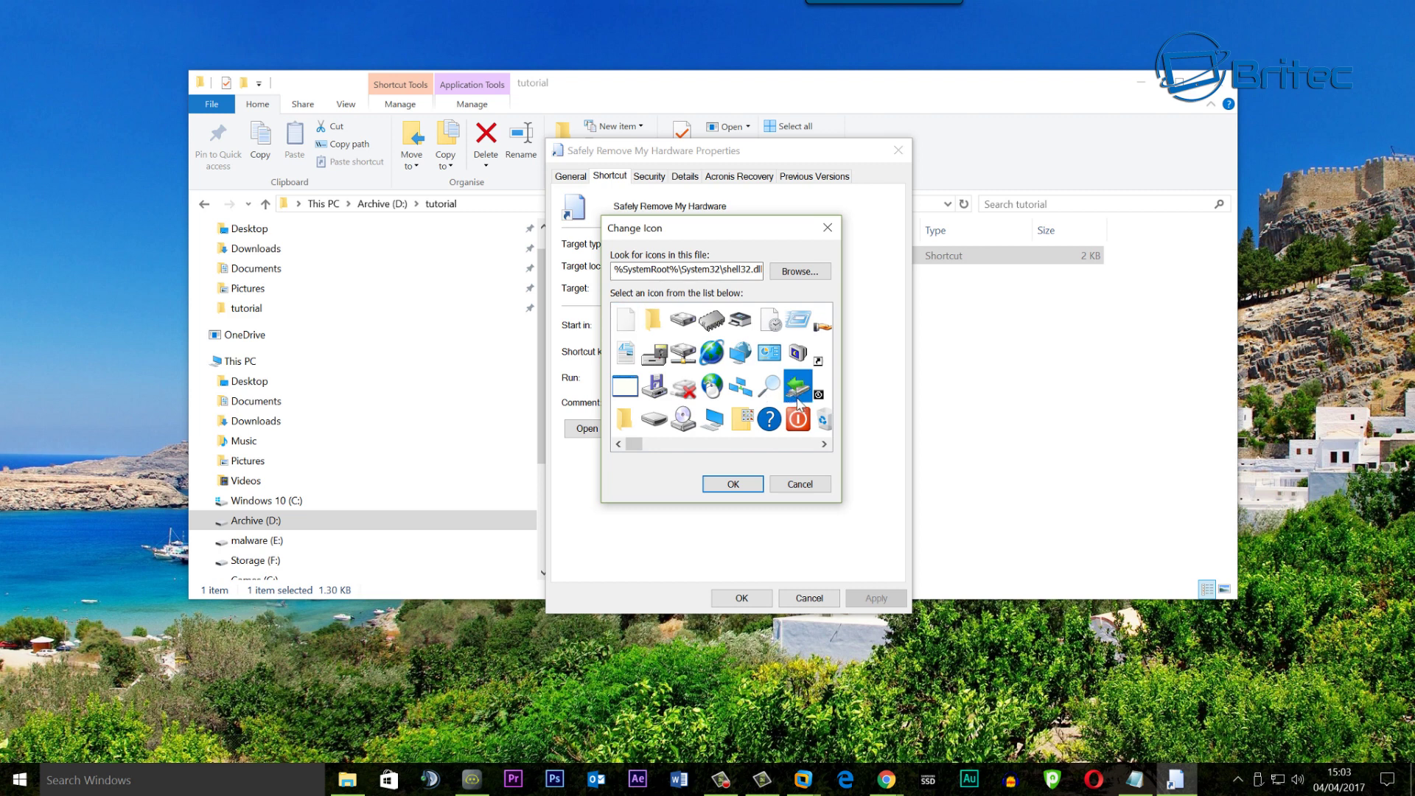
{"action": "left_click", "coordinate": [734, 484]}
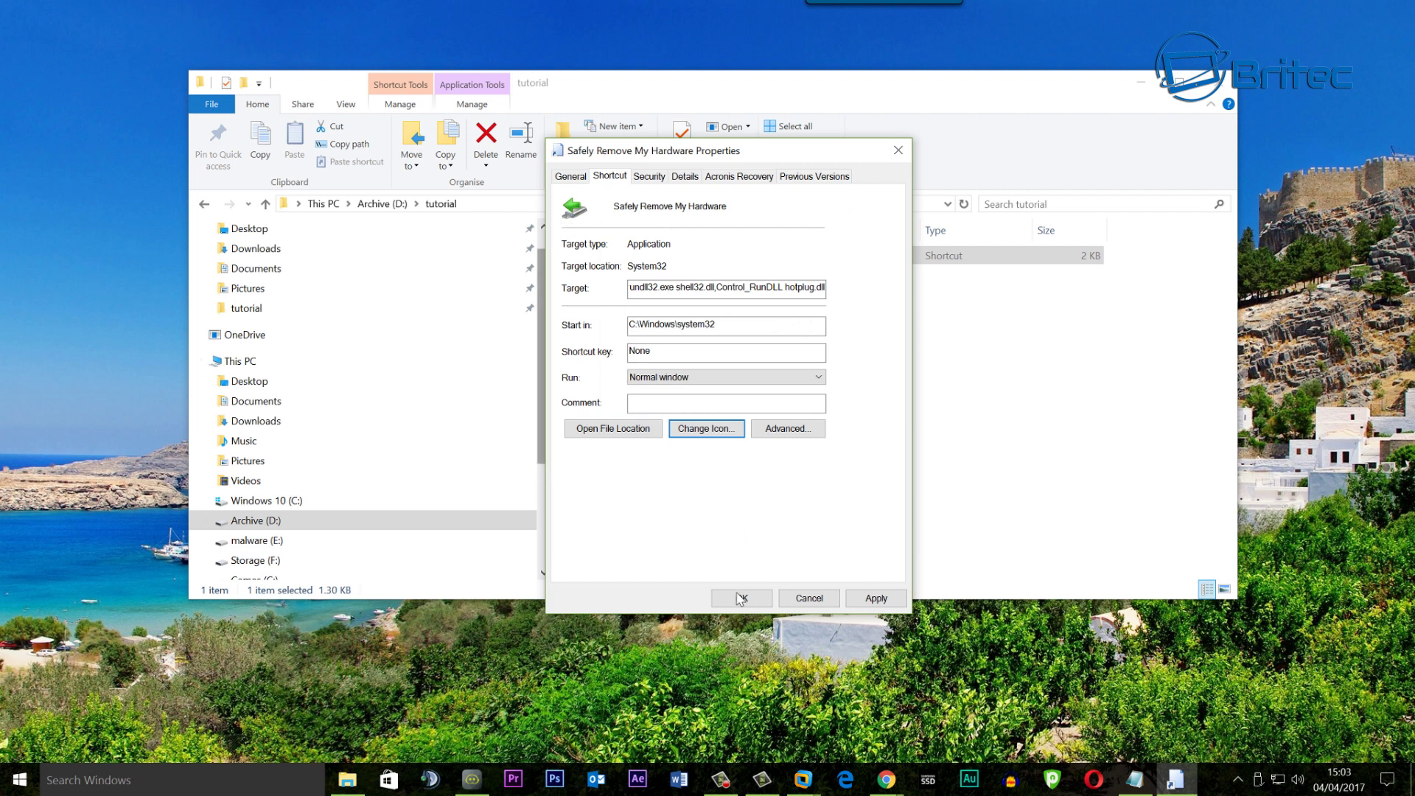
{"action": "left_click", "coordinate": [848, 599]}
{"action": "left_click", "coordinate": [741, 597]}
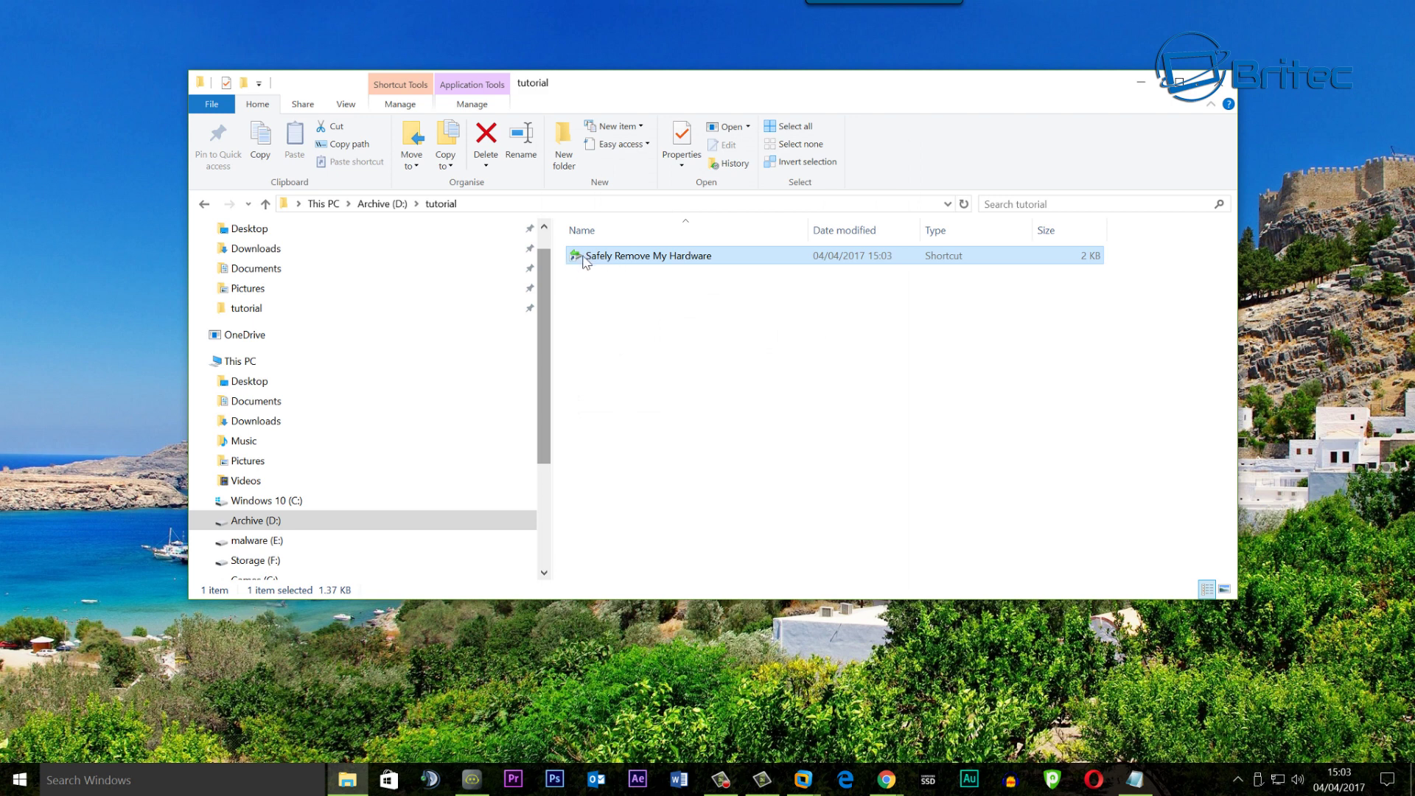
- Test-launch the Safely Remove My Hardware shortcut, then close the Safely Remove Hardware dialog
{"action": "double_click", "coordinate": [660, 267]}
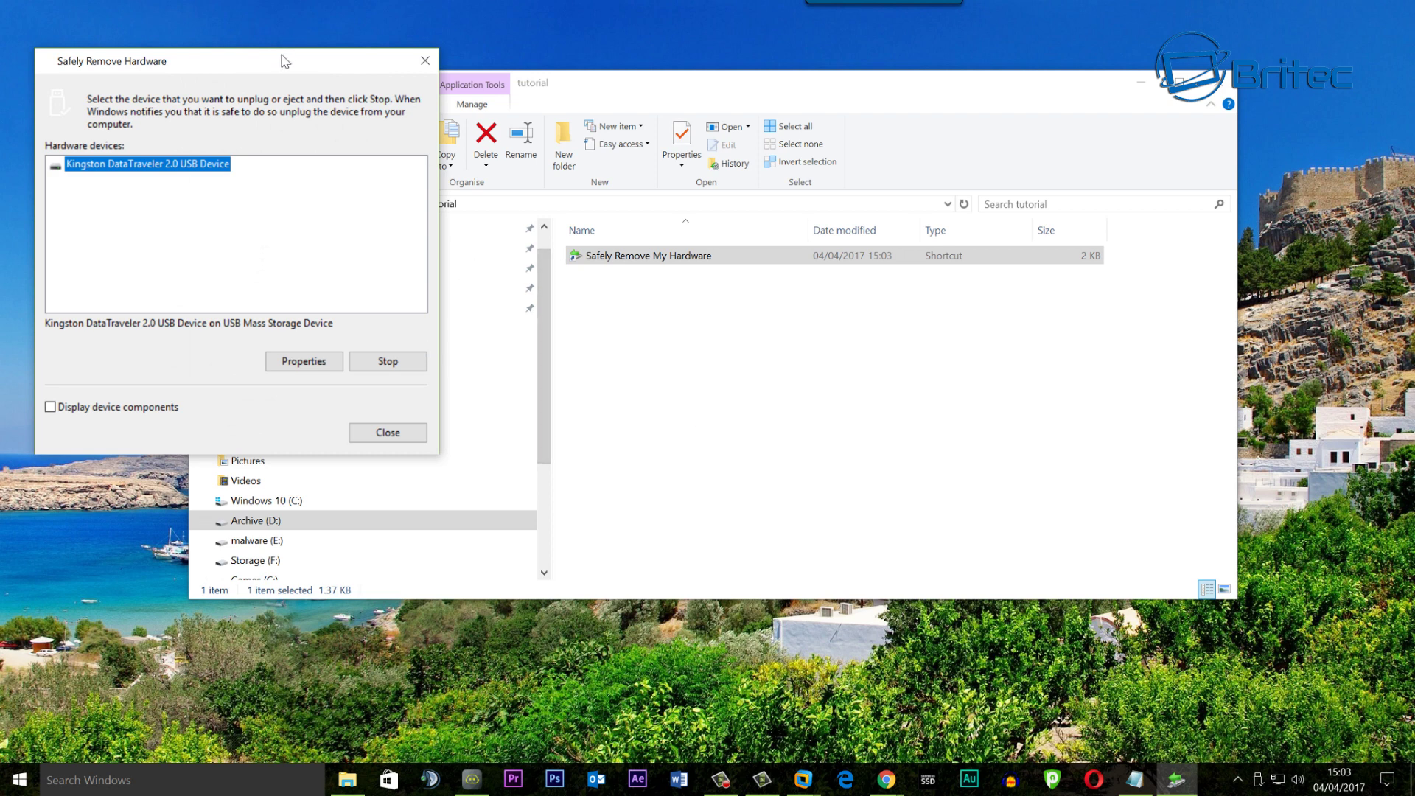
{"action": "left_click_drag", "start_coordinate": [284, 63], "coordinate": [774, 183]}
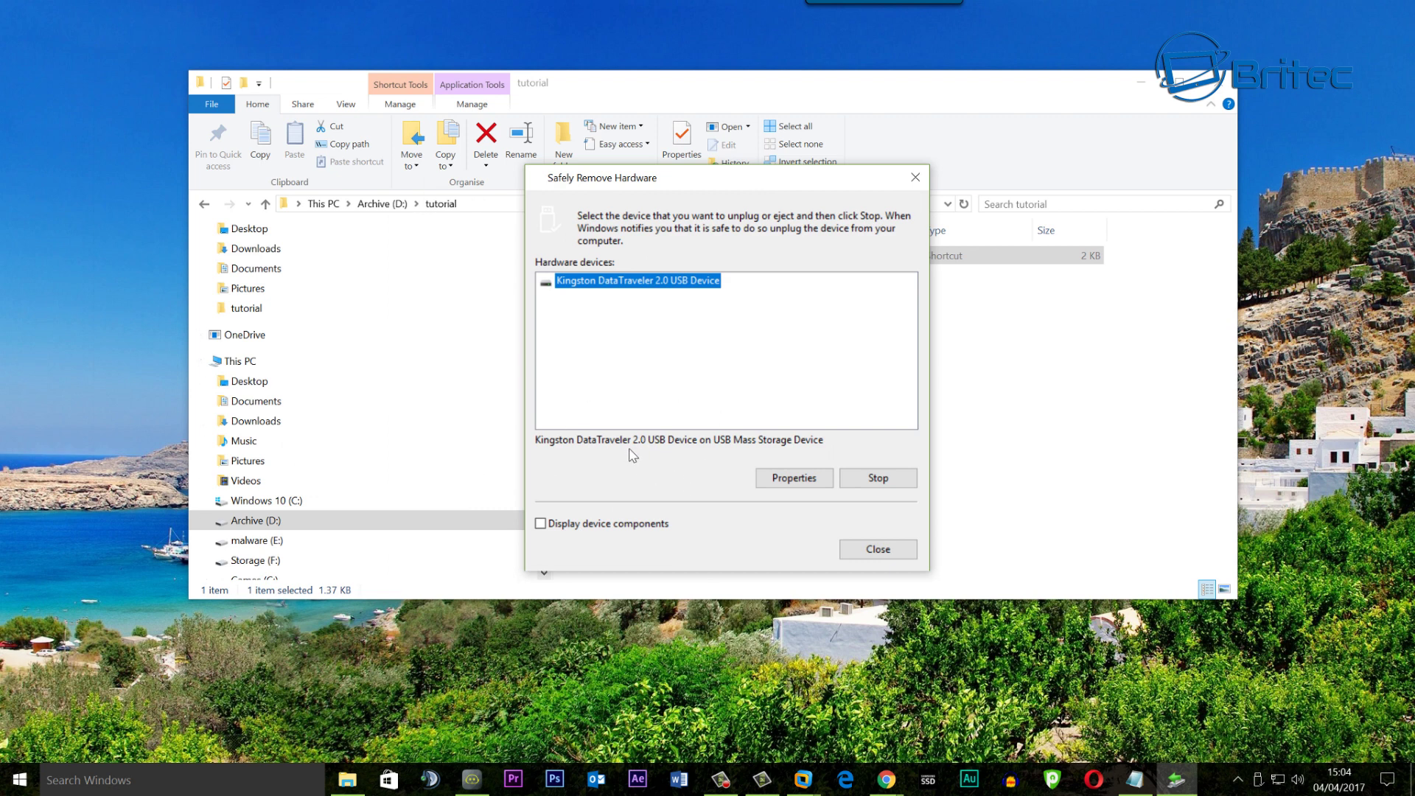
{"action": "left_click", "coordinate": [915, 177]}
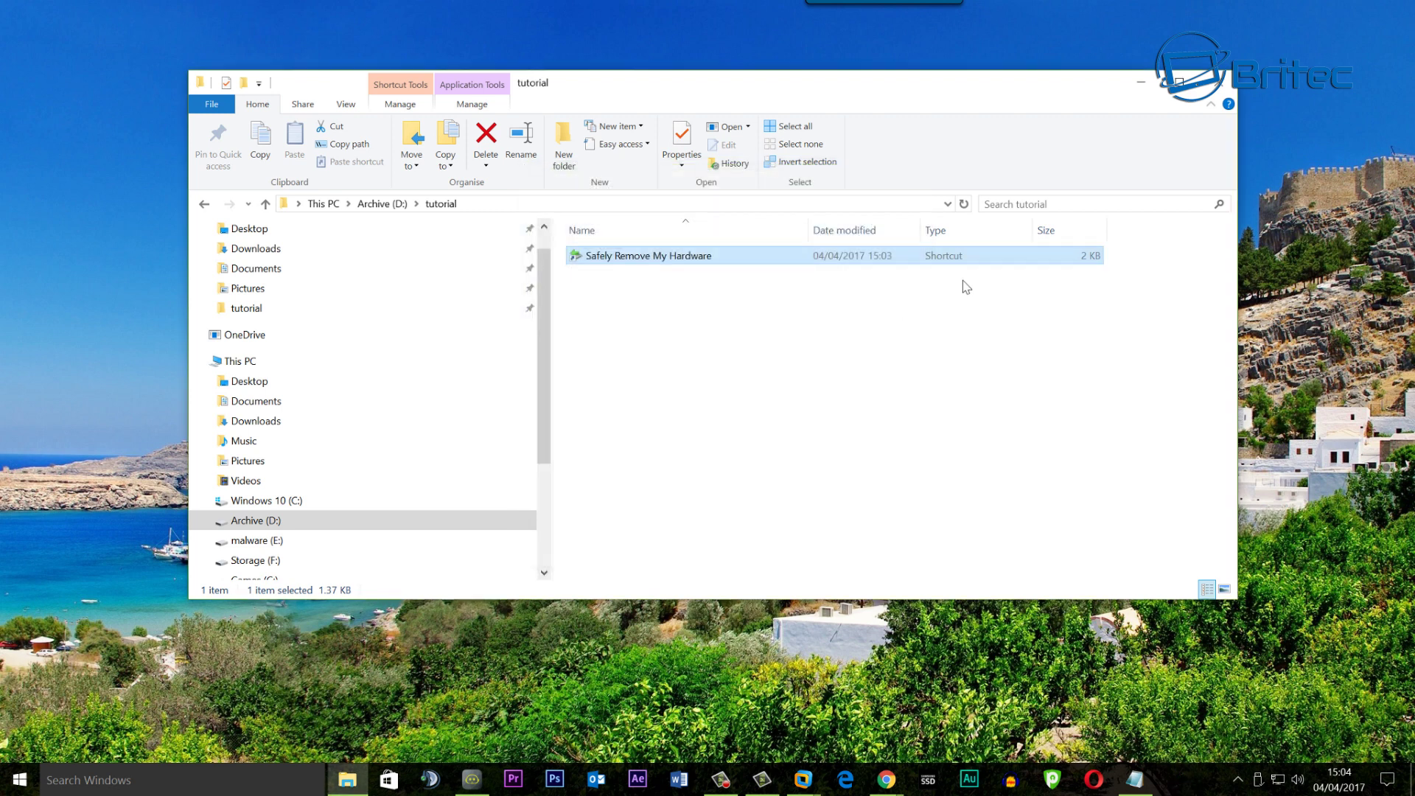
- Pin the shortcut to the taskbar, close Explorer, and launch it from the taskbar to verify
{"action": "right_click", "coordinate": [612, 258]}
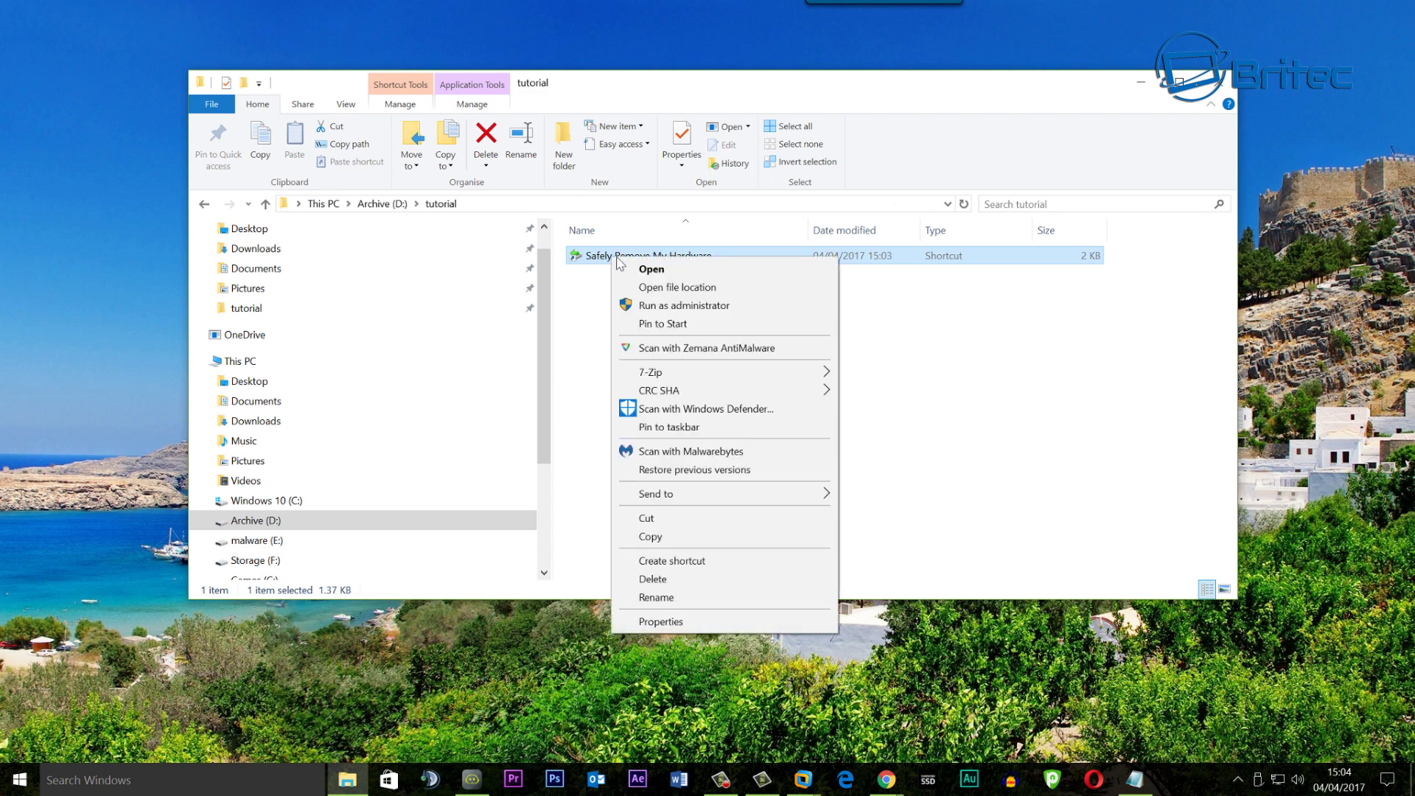
{"action": "left_click", "coordinate": [695, 428]}
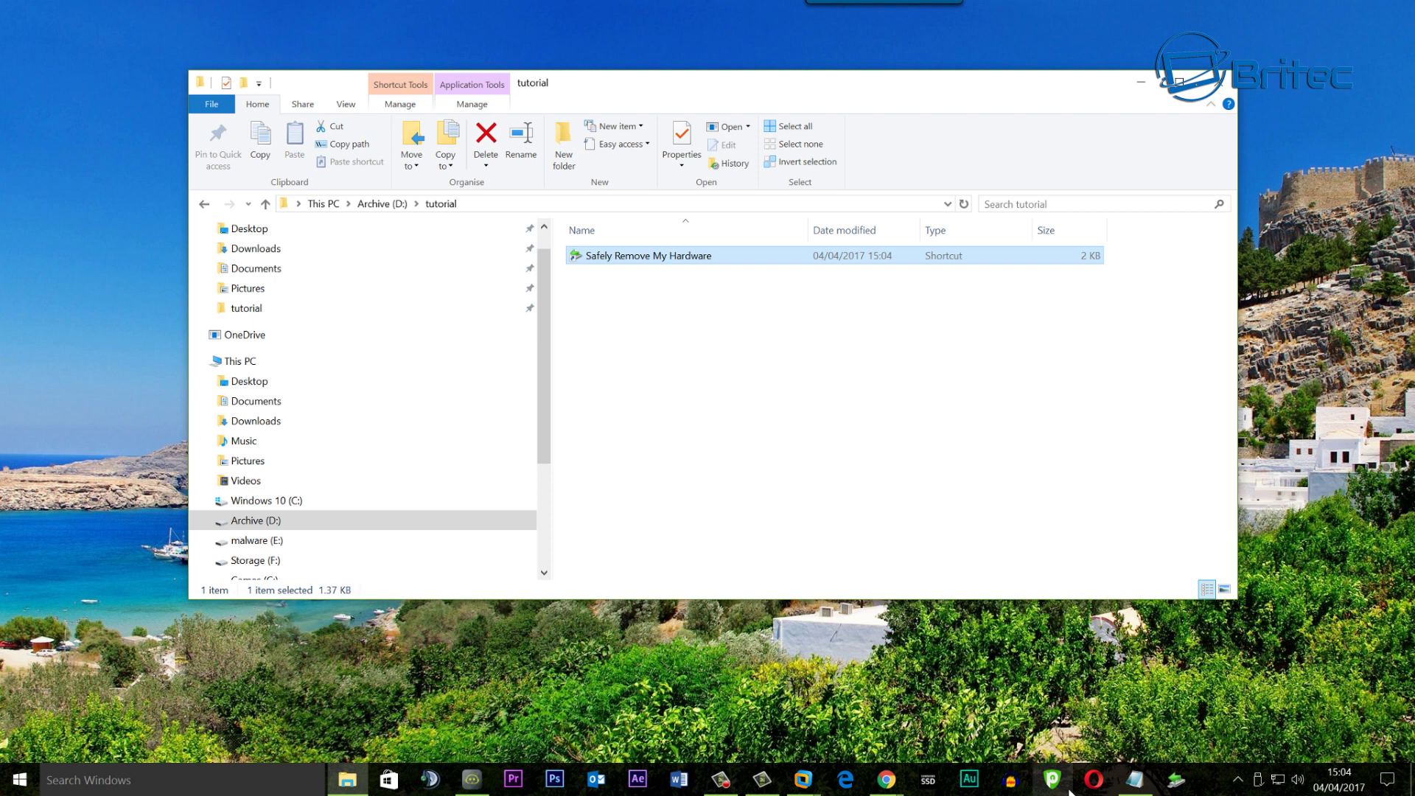
{"action": "left_click", "coordinate": [1221, 89]}
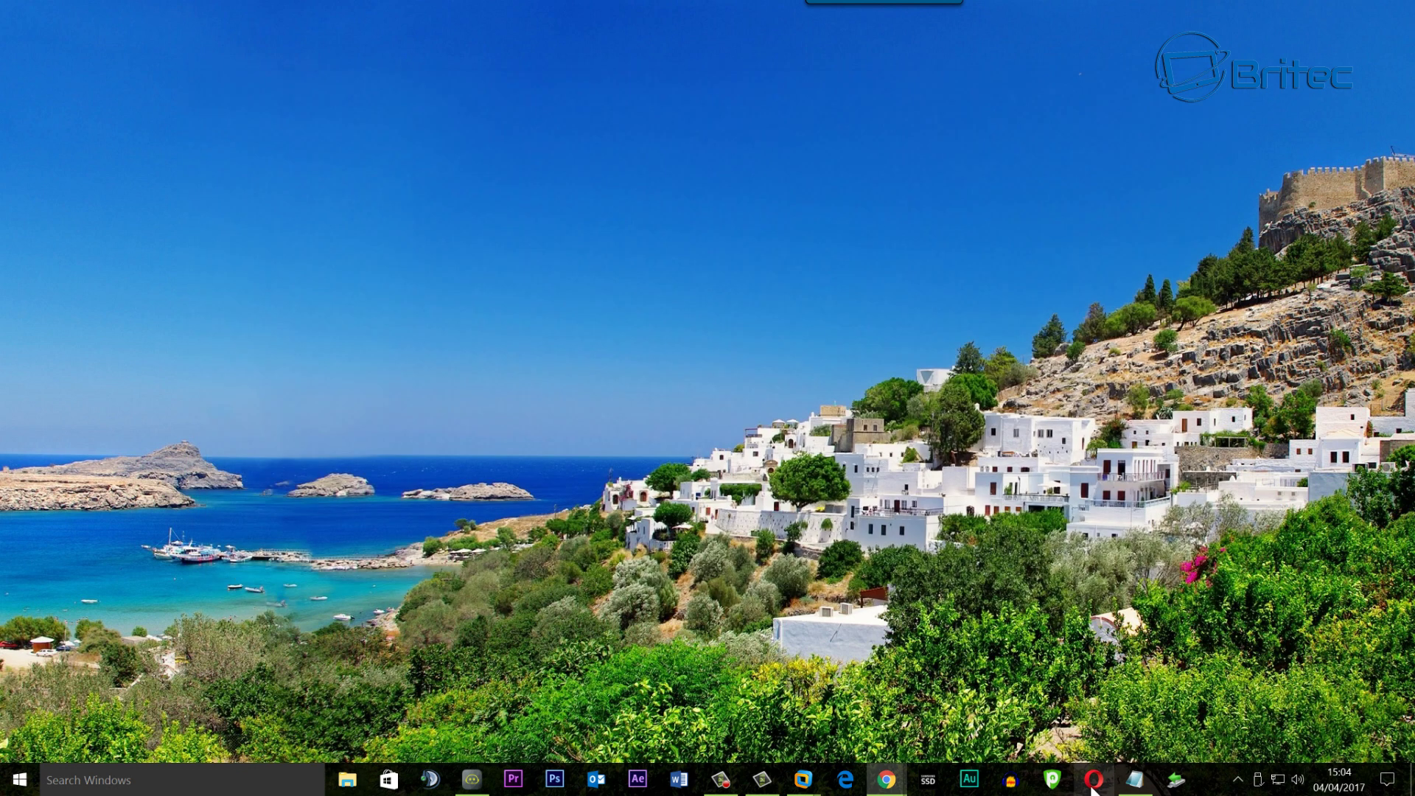
{"action": "left_click", "coordinate": [1178, 782]}
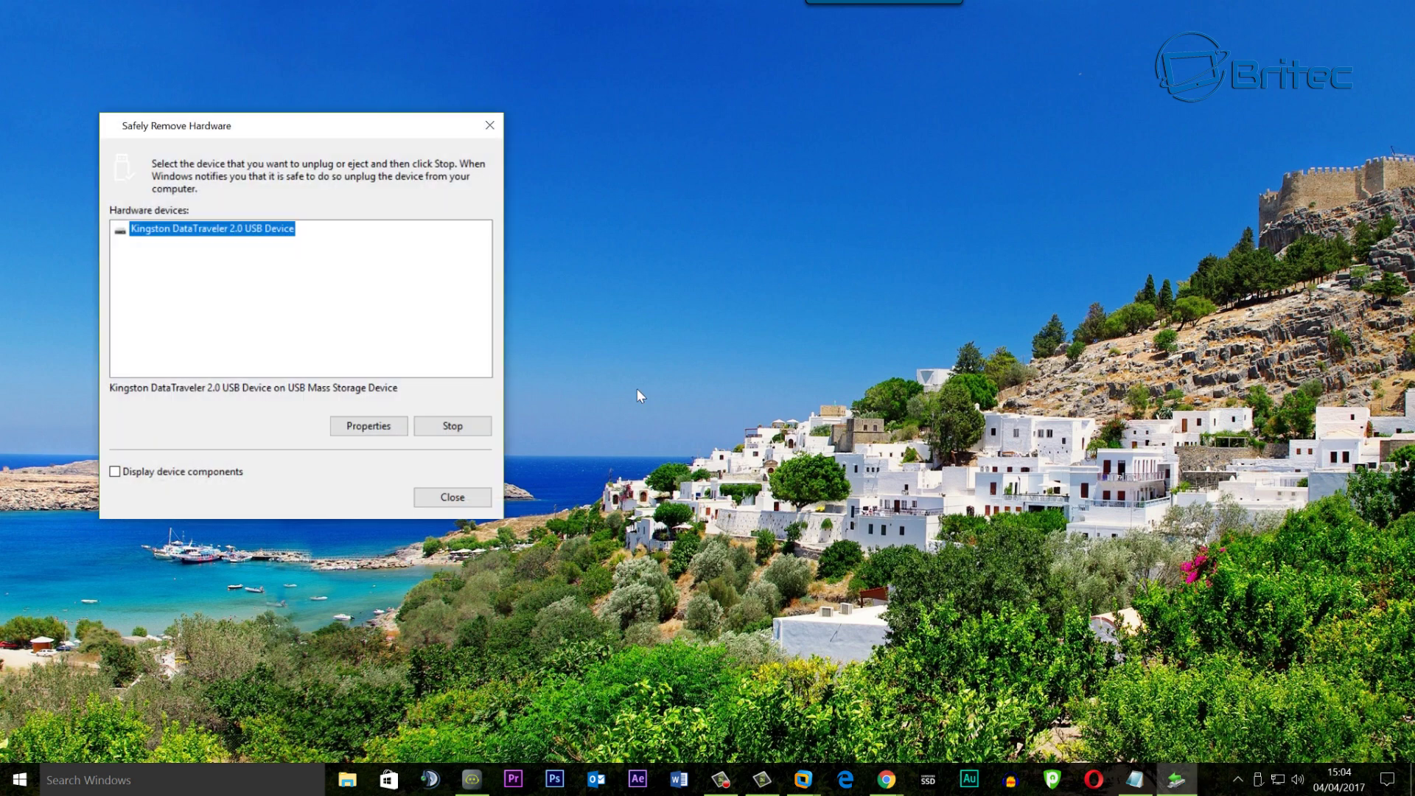
{"action": "left_click_drag", "start_coordinate": [363, 127], "coordinate": [778, 197]}
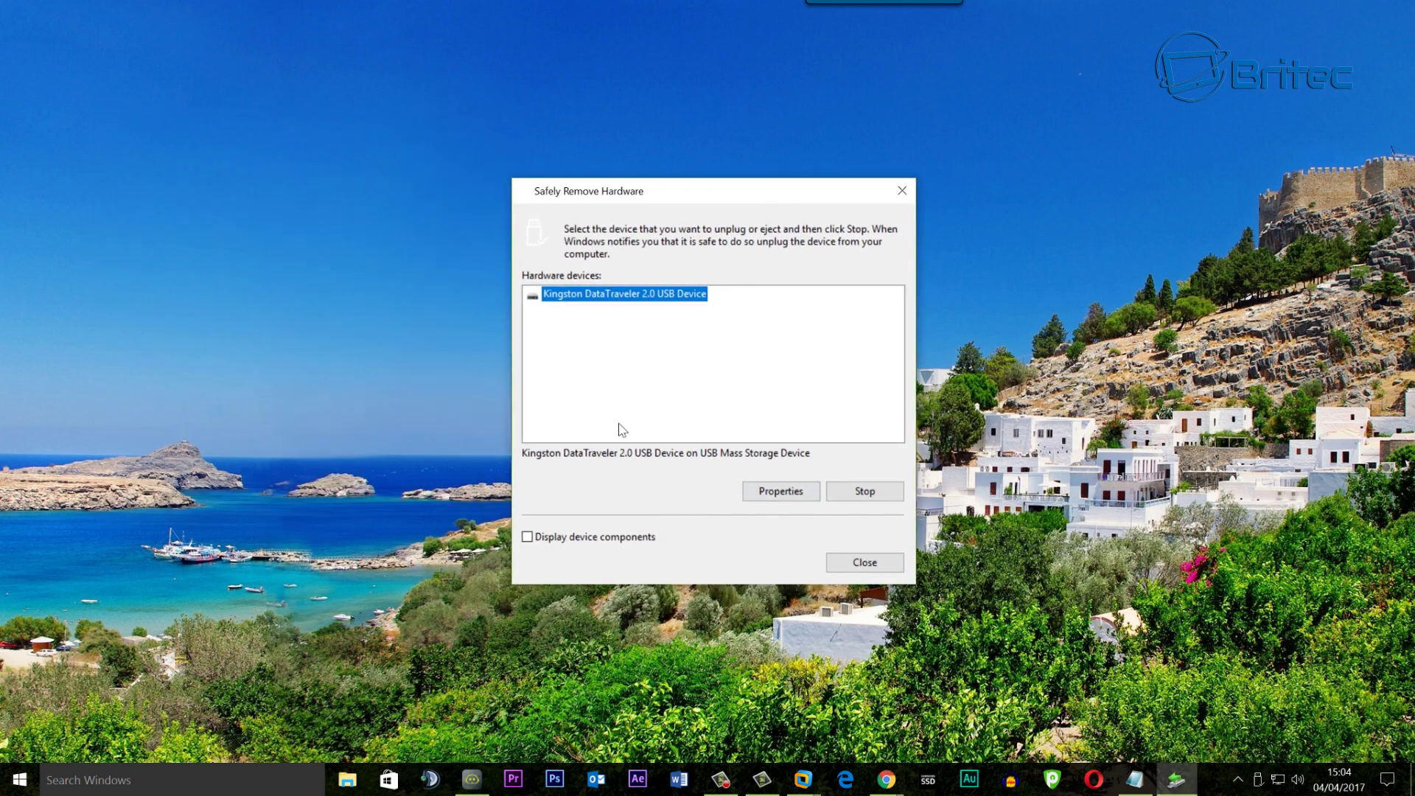
{"action": "left_click", "coordinate": [863, 560]}
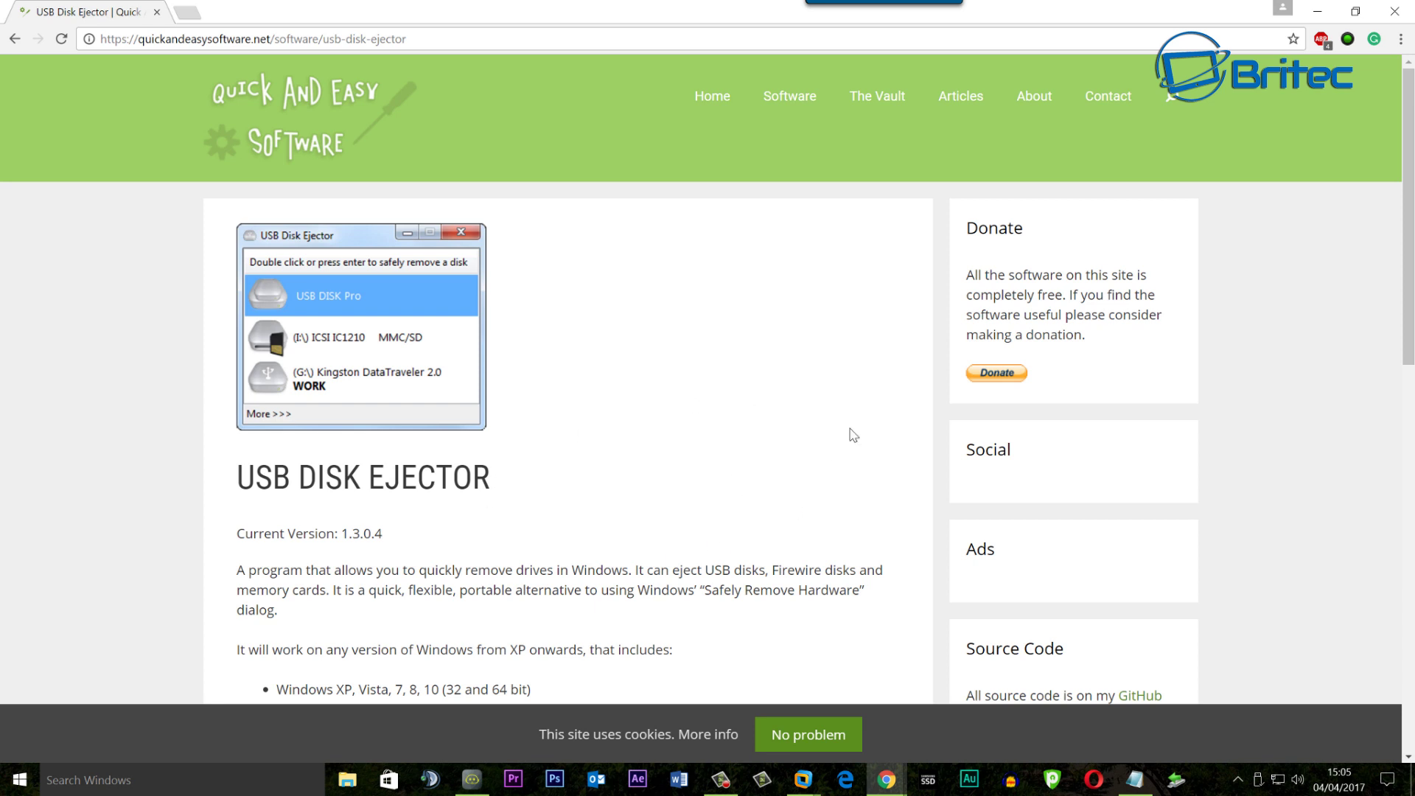
- Minimize Chrome showing the USB Disk Ejector page to reveal the desktop
{"action": "left_click", "coordinate": [1318, 19]}
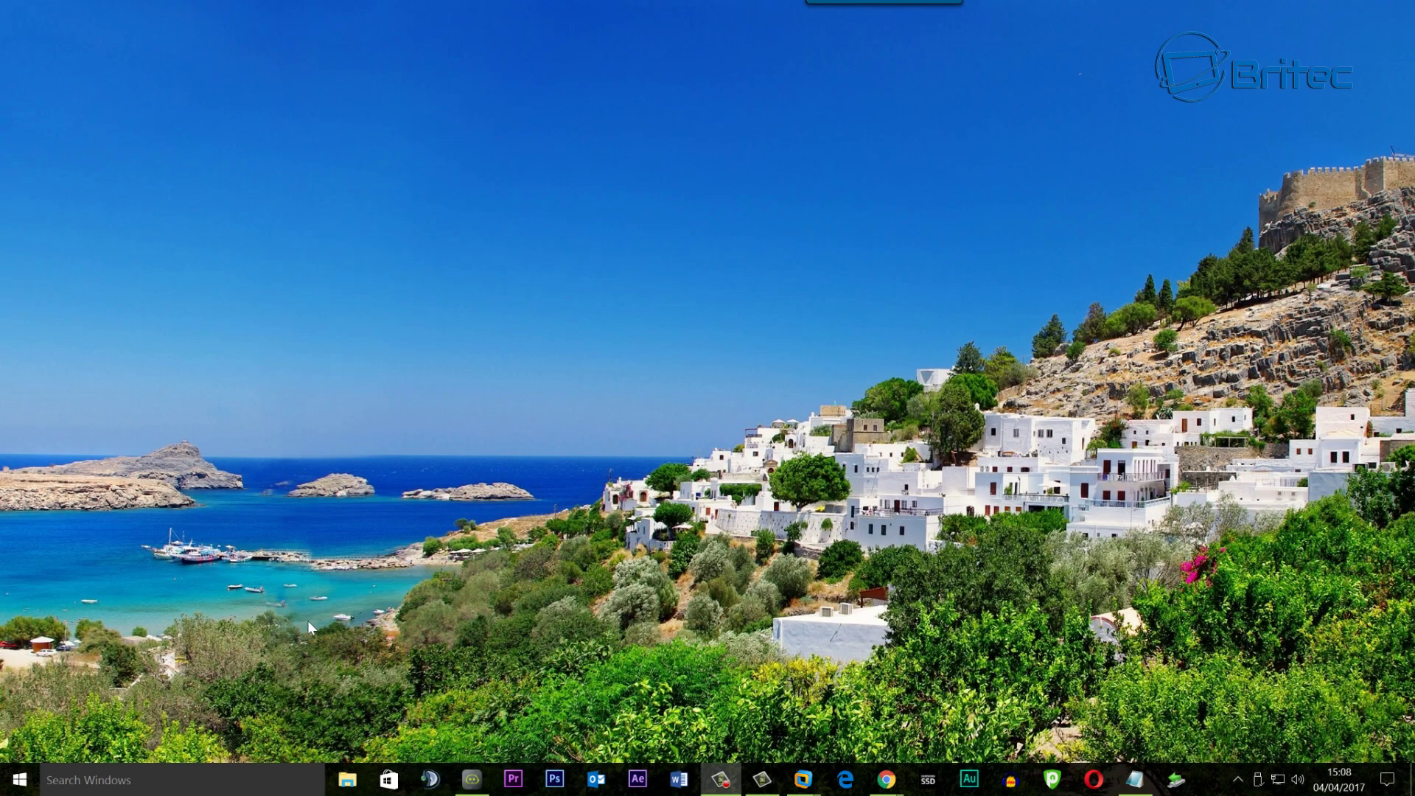
- Search 'services', open the Services console and adjust its window to bring Plug and Play into view
{"action": "left_click", "coordinate": [118, 781]}
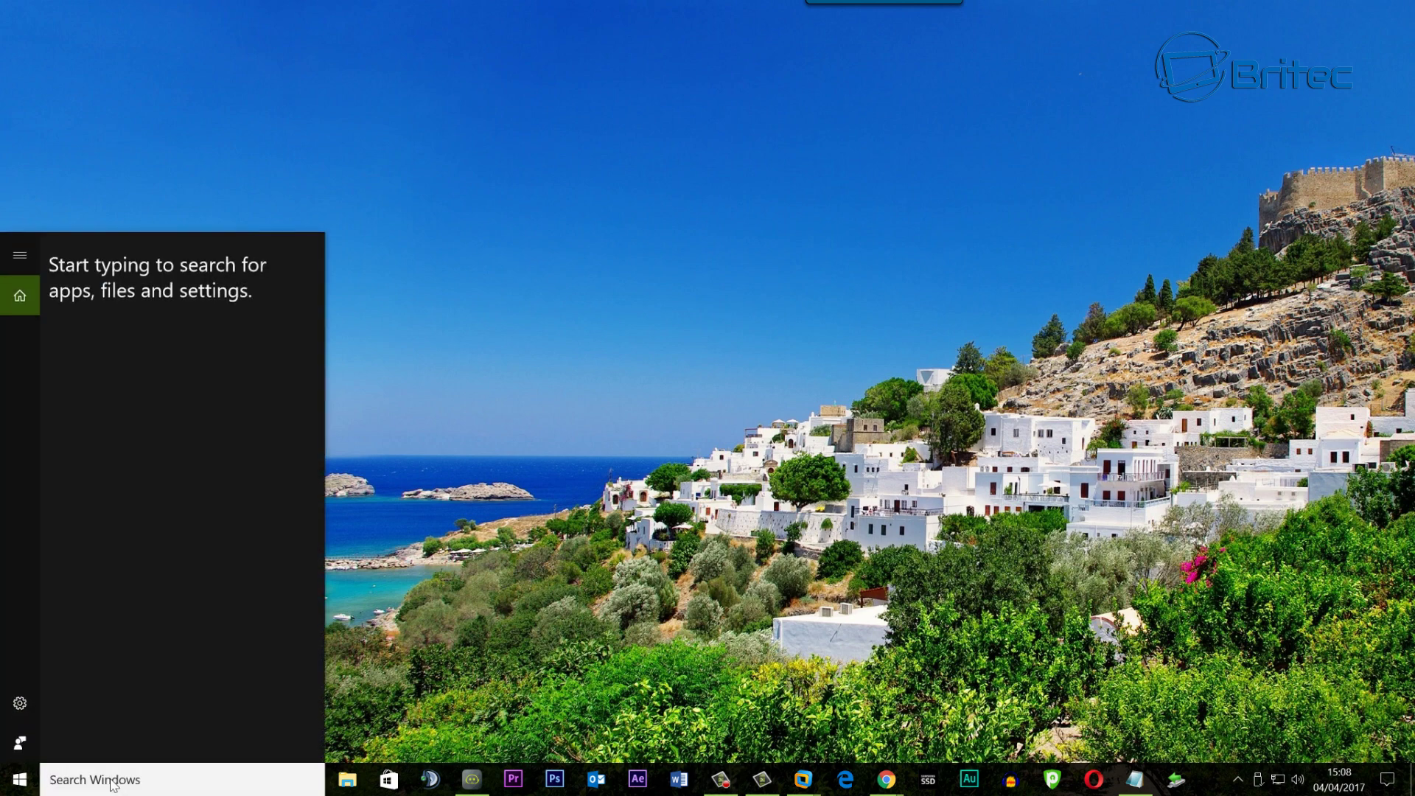
{"action": "type", "text": "serv"}
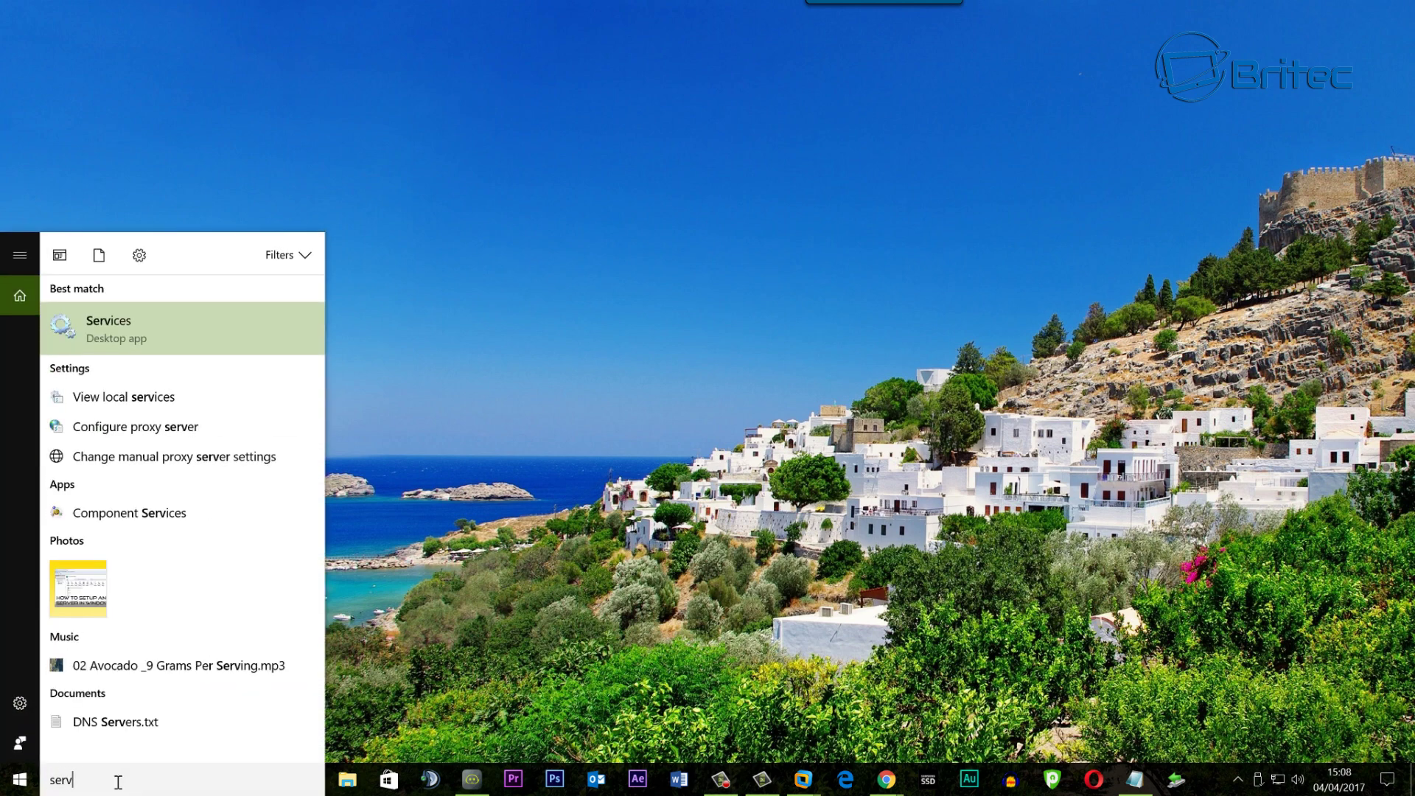
{"action": "type", "text": "ices"}
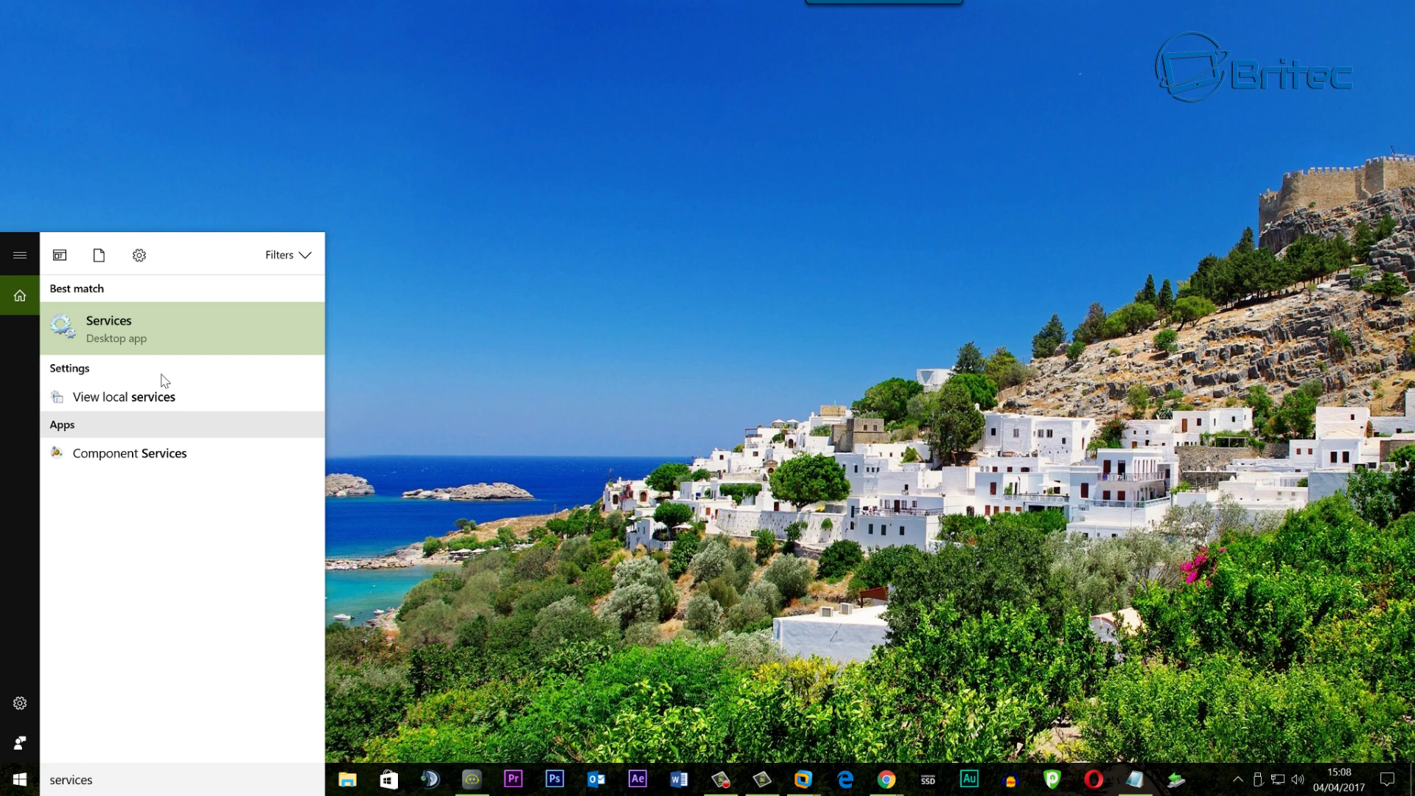
{"action": "left_click", "coordinate": [120, 337]}
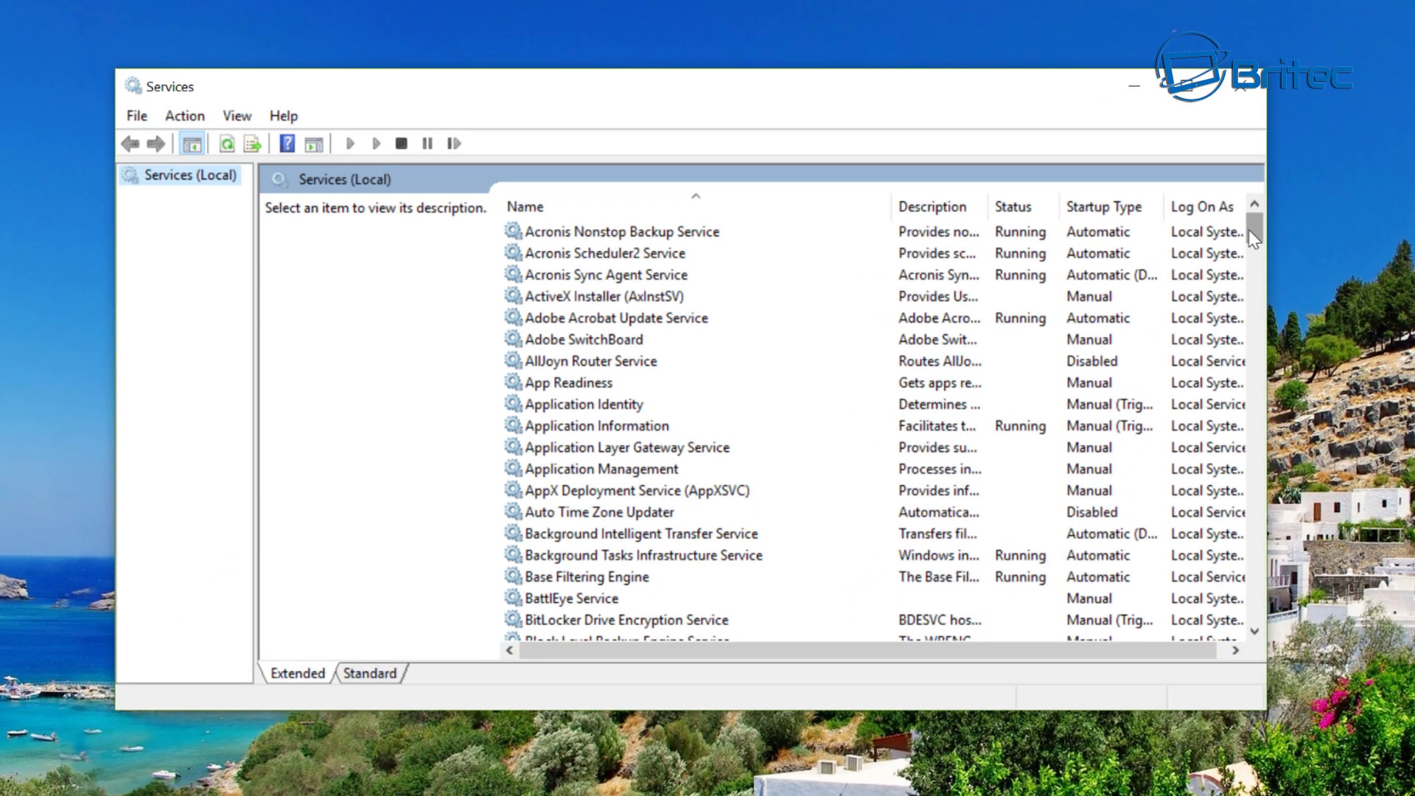
{"action": "left_click_drag", "start_coordinate": [1139, 219], "coordinate": [1145, 275]}
{"action": "left_click_drag", "start_coordinate": [1261, 302], "coordinate": [1240, 433]}
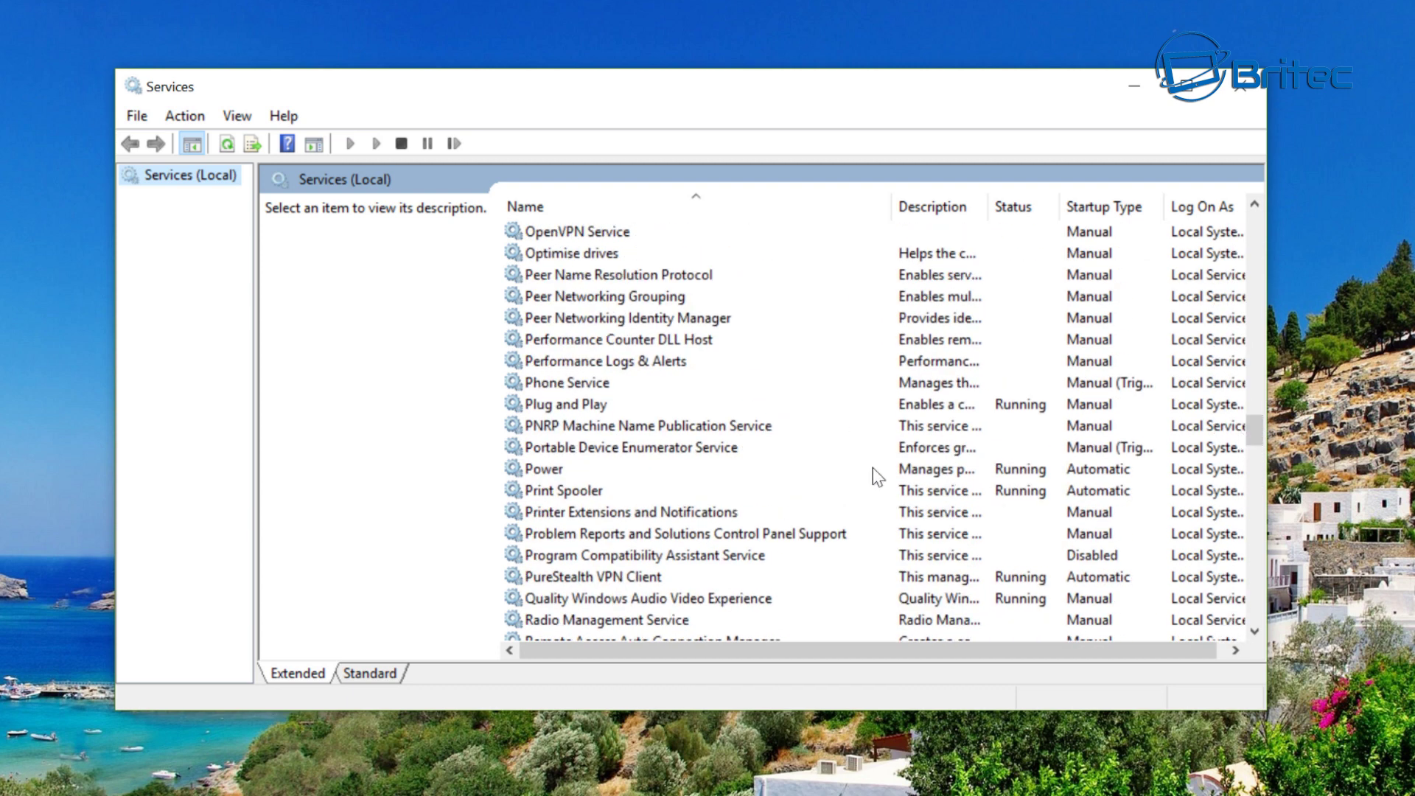
- Verify Plug and Play shows Running with Manual startup, cancel its properties, and return the list to the top
{"action": "left_click", "coordinate": [584, 405]}
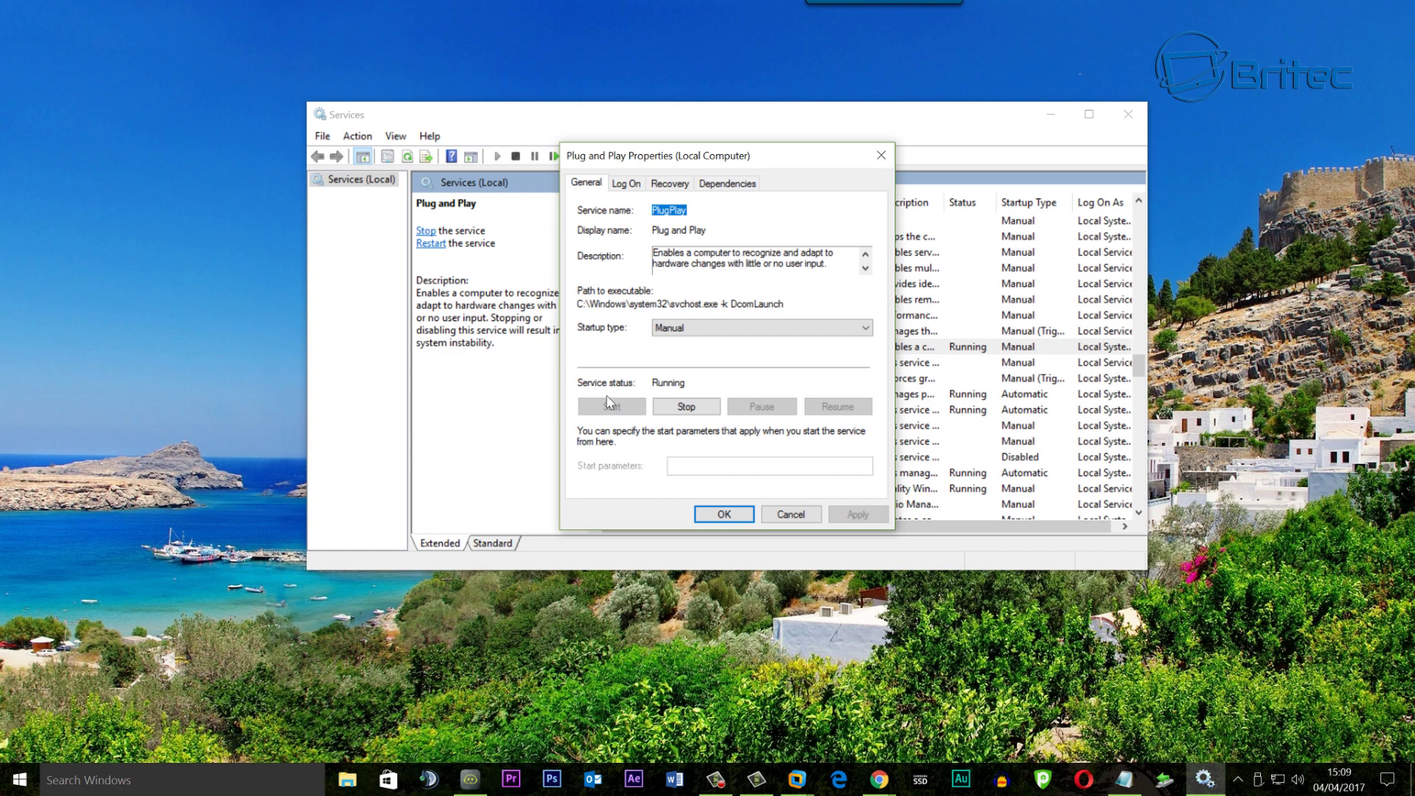
{"action": "left_click", "coordinate": [789, 515]}
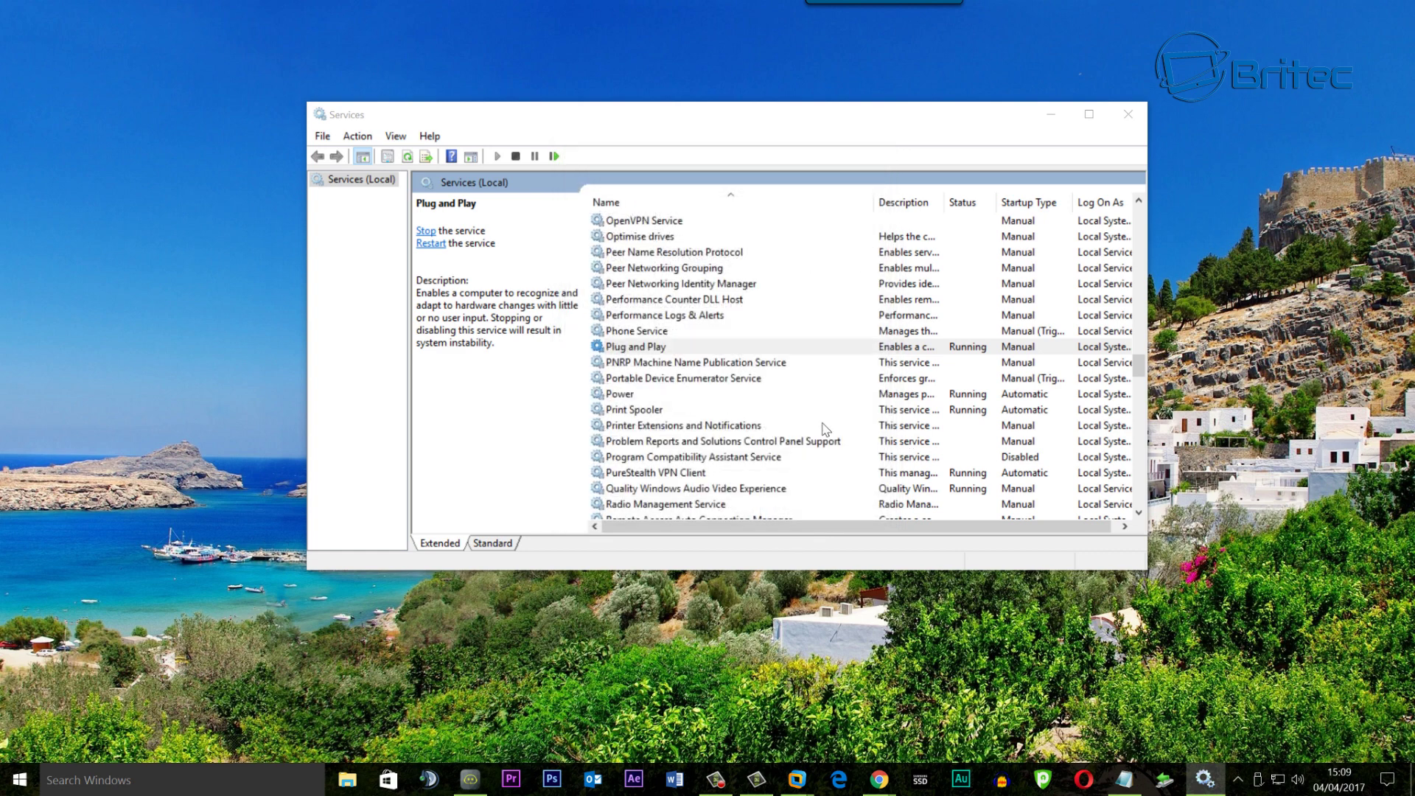
{"action": "scroll", "coordinate": [767, 431], "scroll_direction": "down", "scroll_amount": 7}
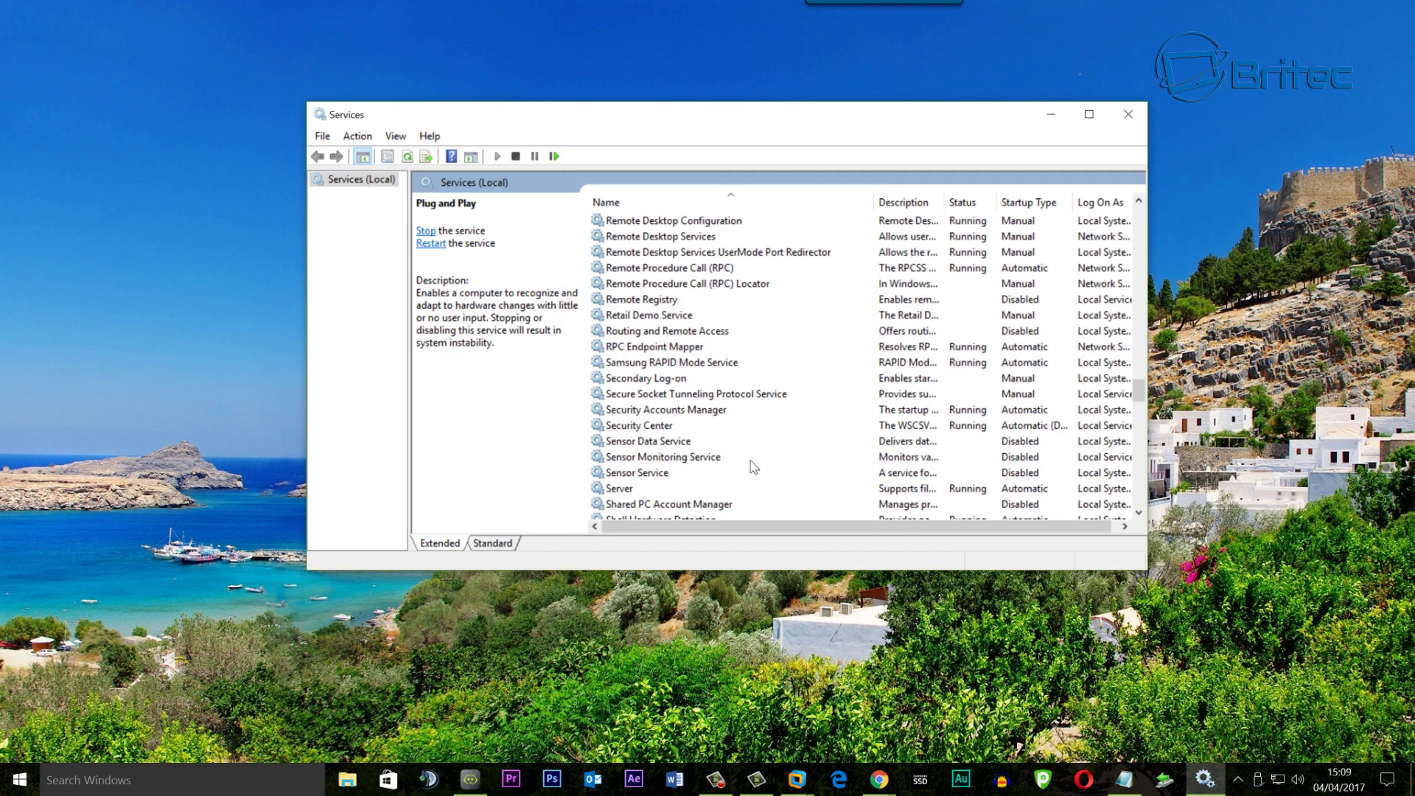
{"action": "scroll", "coordinate": [870, 474], "scroll_direction": "up", "scroll_amount": 14}
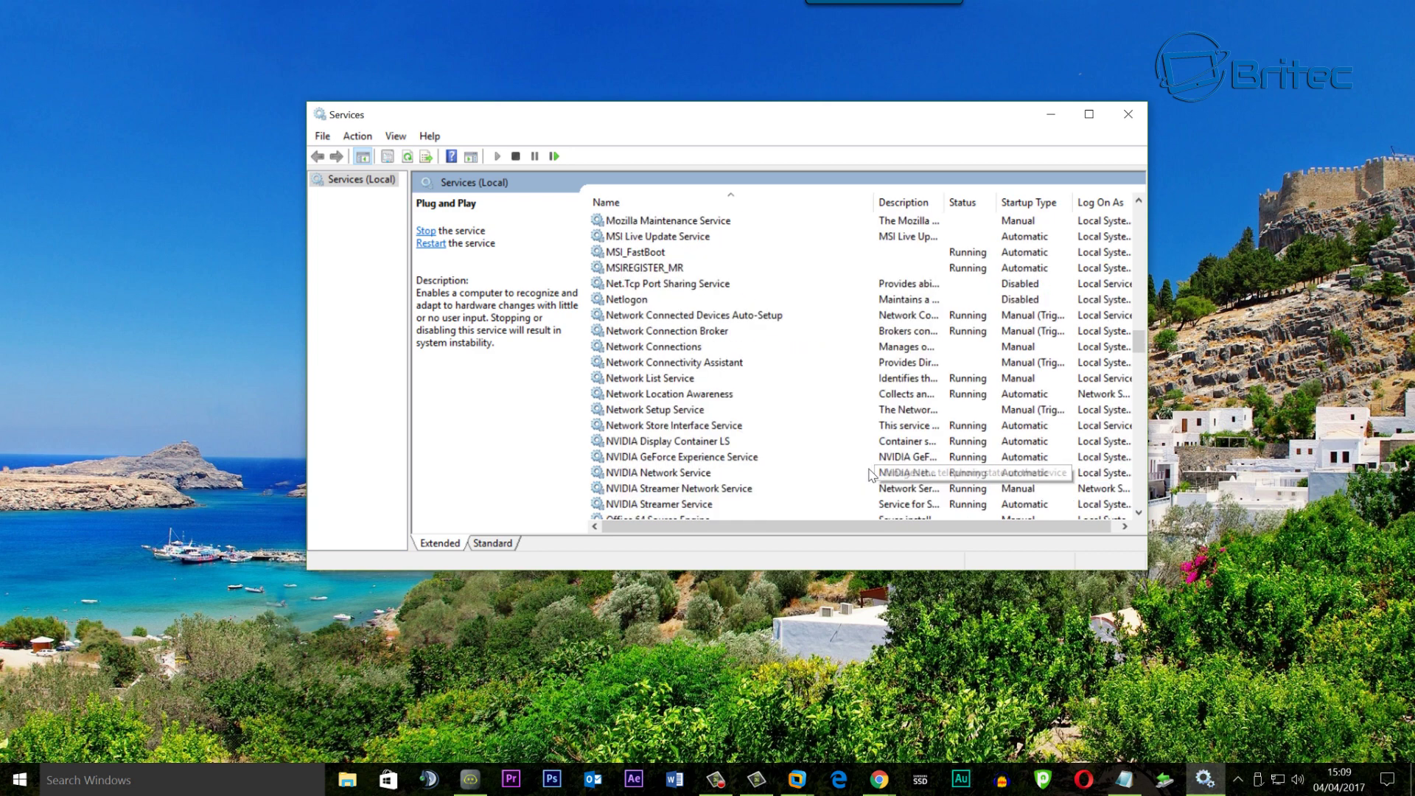
{"action": "scroll", "coordinate": [870, 474], "scroll_direction": "up", "scroll_amount": 20}
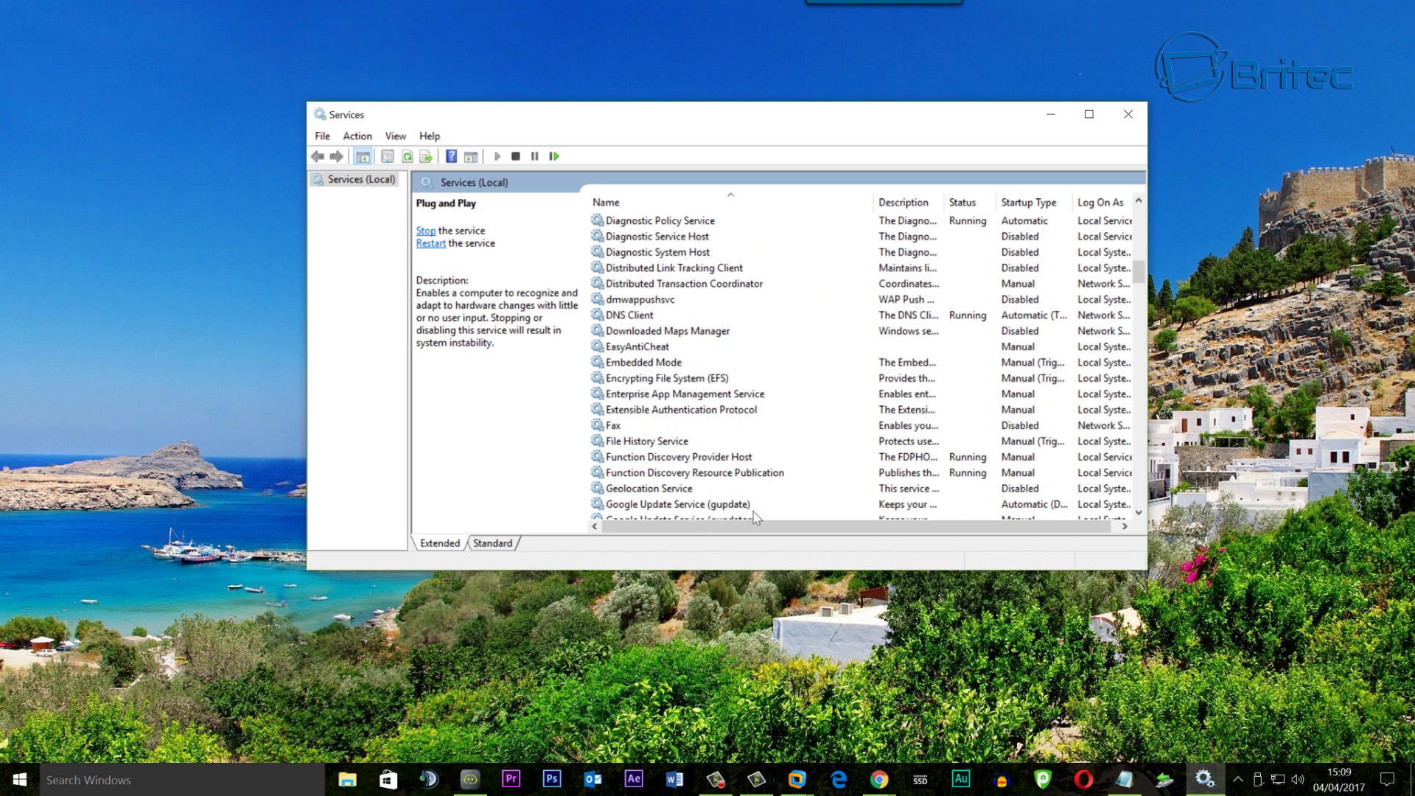
{"action": "scroll", "coordinate": [714, 444], "scroll_direction": "up", "scroll_amount": 8}
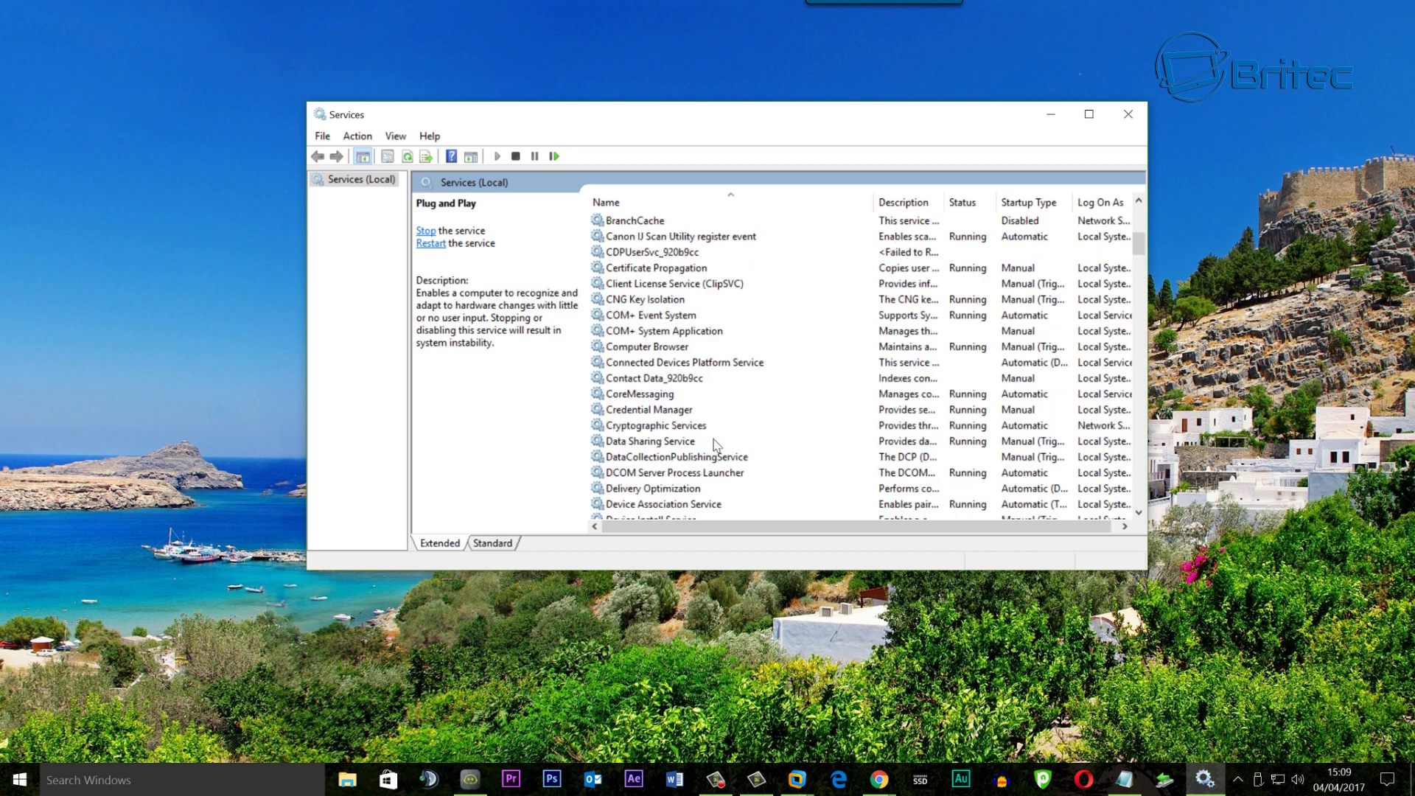
{"action": "scroll", "coordinate": [713, 445], "scroll_direction": "up", "scroll_amount": 7}
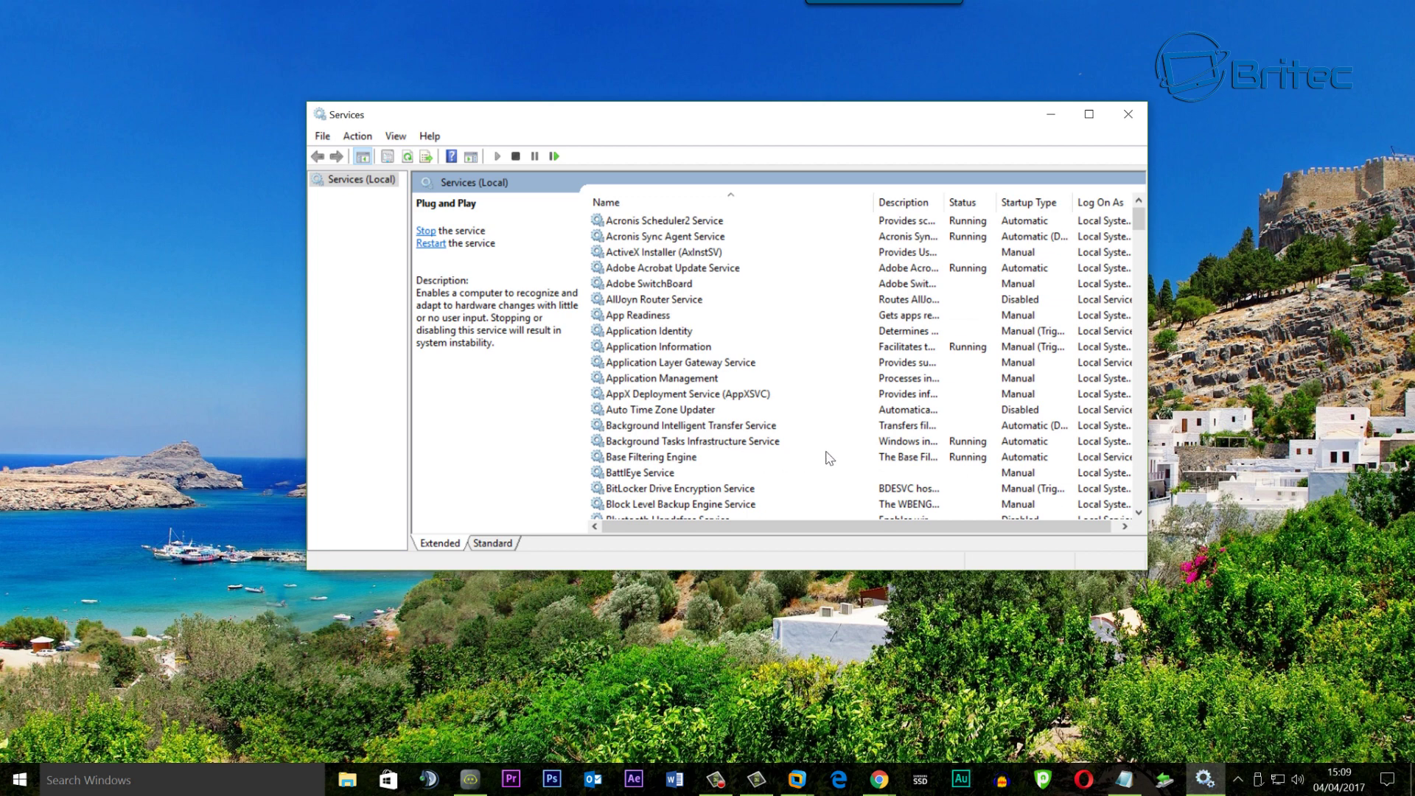
{"action": "left_click", "coordinate": [1129, 115]}
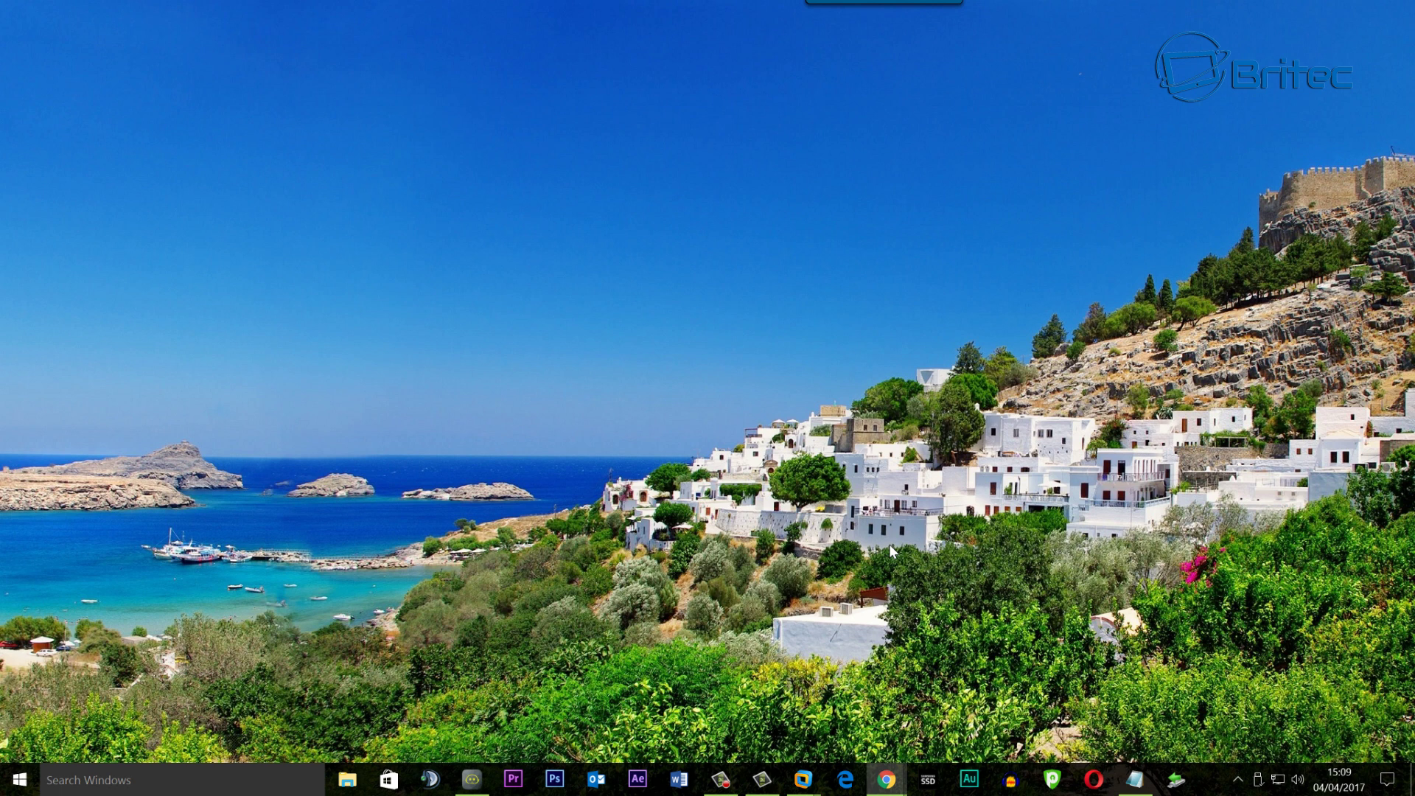